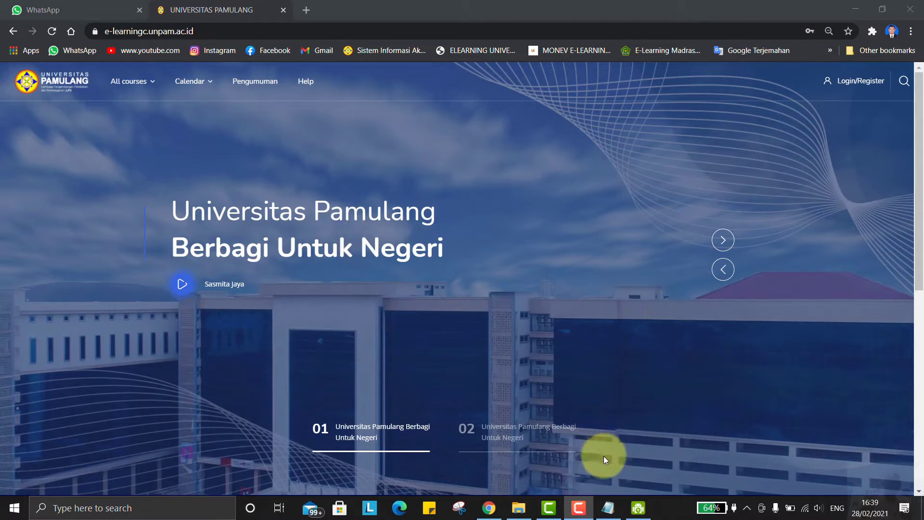
- Review the prepared Notepad file of pre-test questions and learning links, from the Pertemuan 1,2 questions at its start
{"action": "mouse_move", "coordinate": [610, 511]}
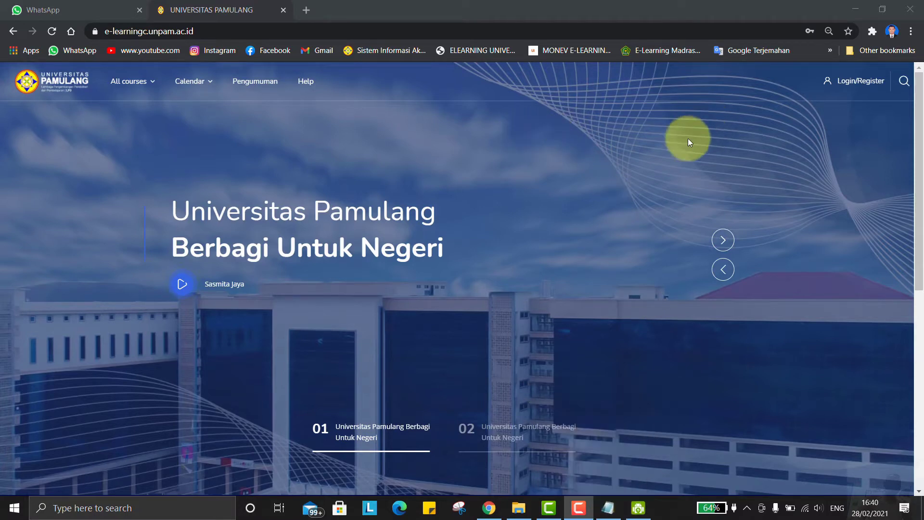
{"action": "left_click", "coordinate": [609, 506]}
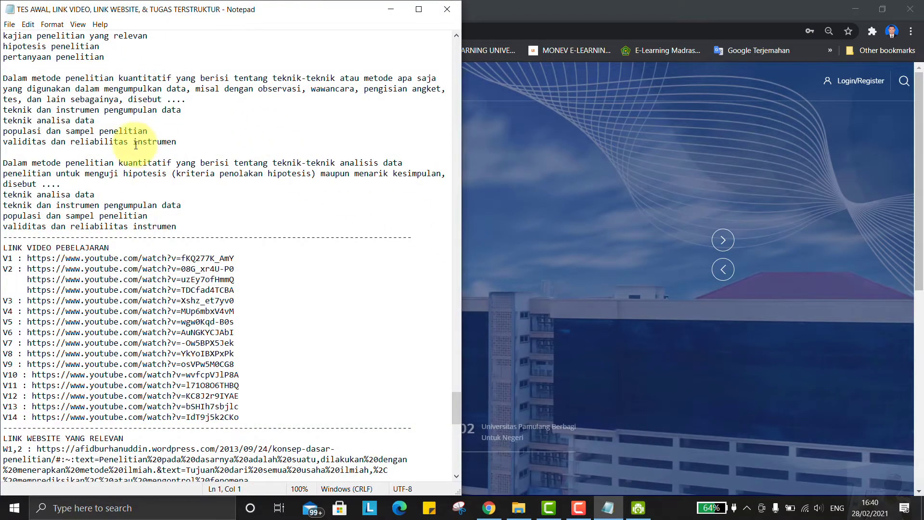
{"action": "scroll", "coordinate": [135, 153], "scroll_direction": "up", "scroll_amount": 6}
{"action": "scroll", "coordinate": [135, 153], "scroll_direction": "up", "scroll_amount": 5}
{"action": "left_click_drag", "start_coordinate": [458, 382], "coordinate": [473, 49]}
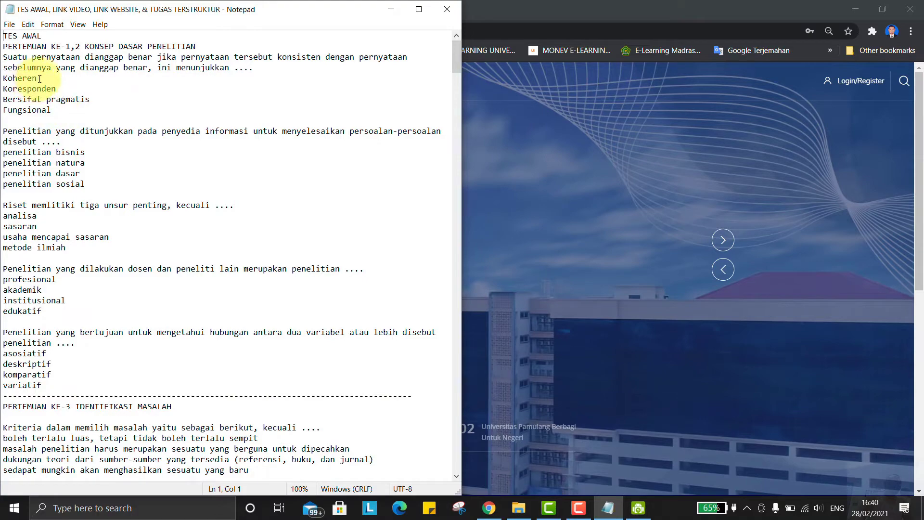
{"action": "scroll", "coordinate": [58, 206], "scroll_direction": "down", "scroll_amount": 6}
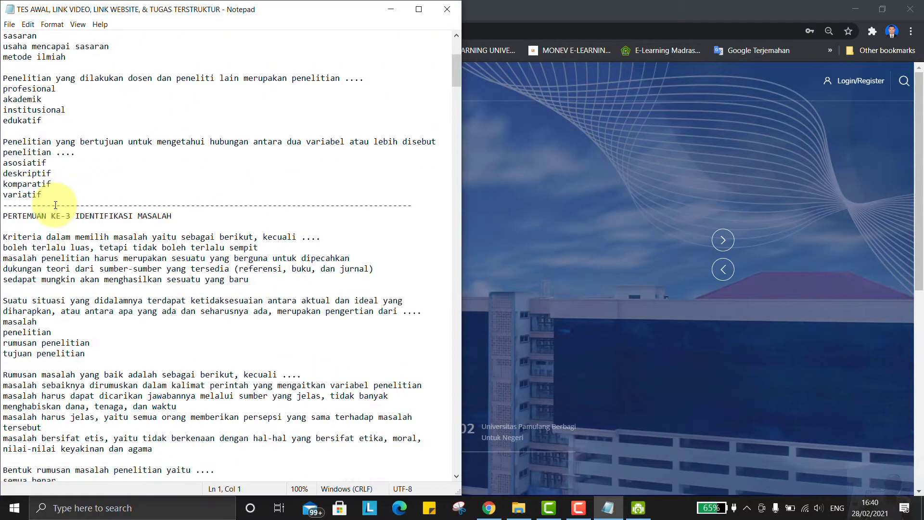
{"action": "scroll", "coordinate": [55, 205], "scroll_direction": "up", "scroll_amount": 3}
{"action": "scroll", "coordinate": [55, 205], "scroll_direction": "up", "scroll_amount": 3}
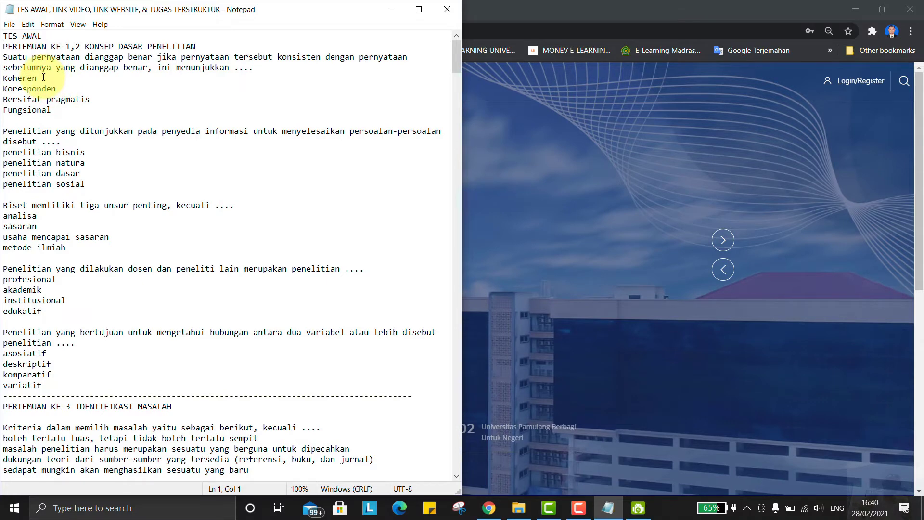
{"action": "left_click", "coordinate": [385, 9]}
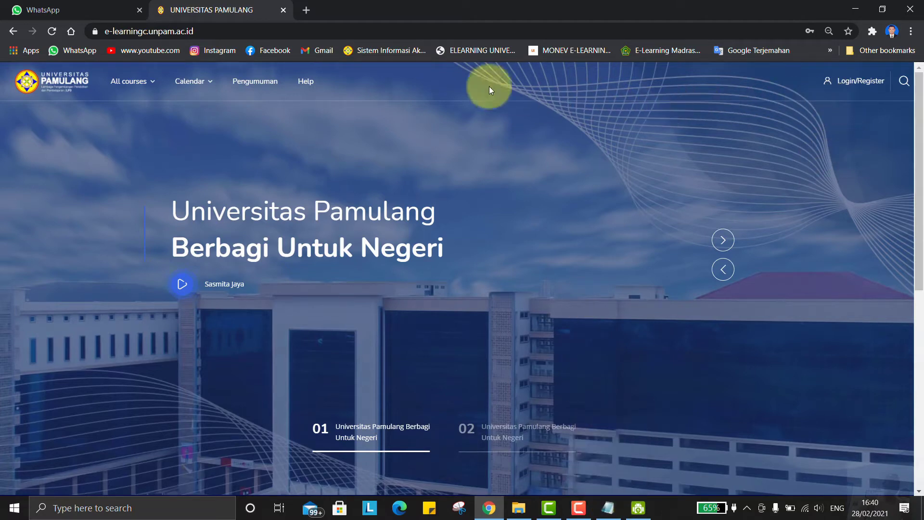
- Go to the university's e-learning portal, choose the Reguler C program and bring up the account login form
{"action": "left_click", "coordinate": [467, 50]}
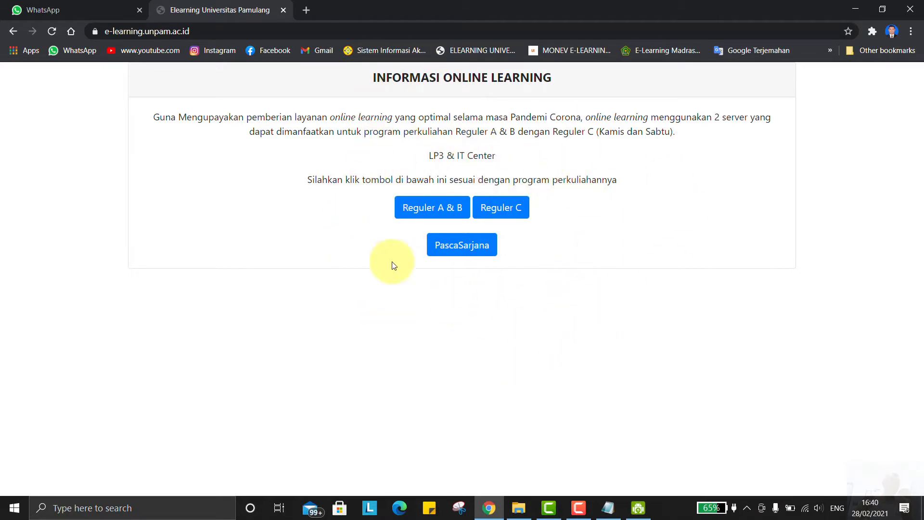
{"action": "left_click", "coordinate": [497, 210]}
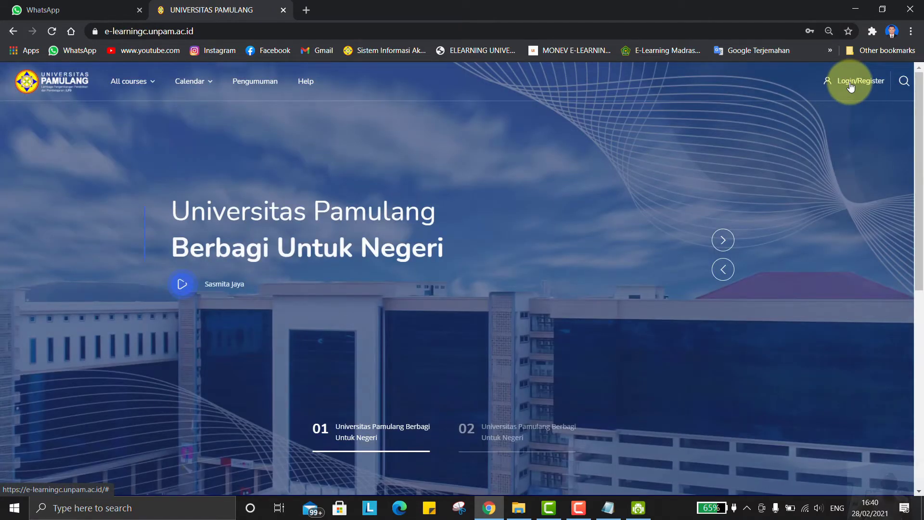
{"action": "left_click", "coordinate": [849, 84]}
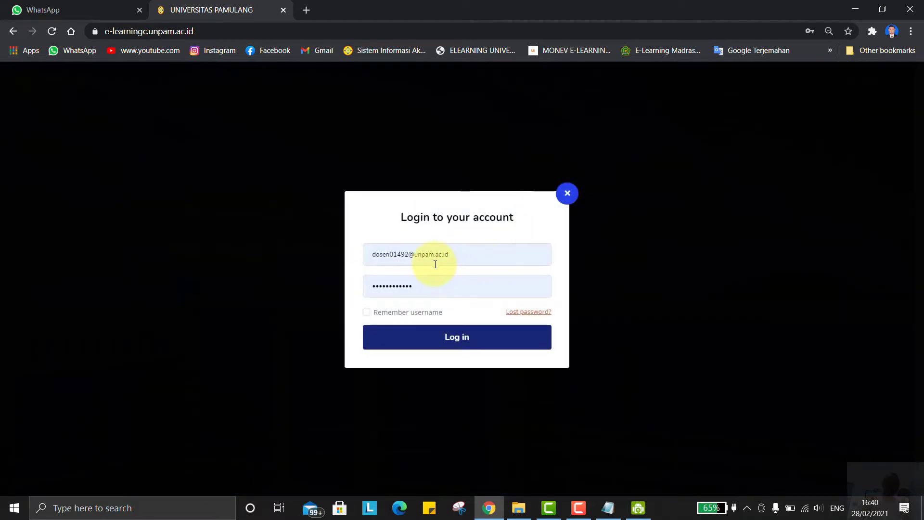
- Log in with the lecturer's saved username and password, with the username remembered, and dismiss the translation prompt
{"action": "left_click", "coordinate": [407, 253]}
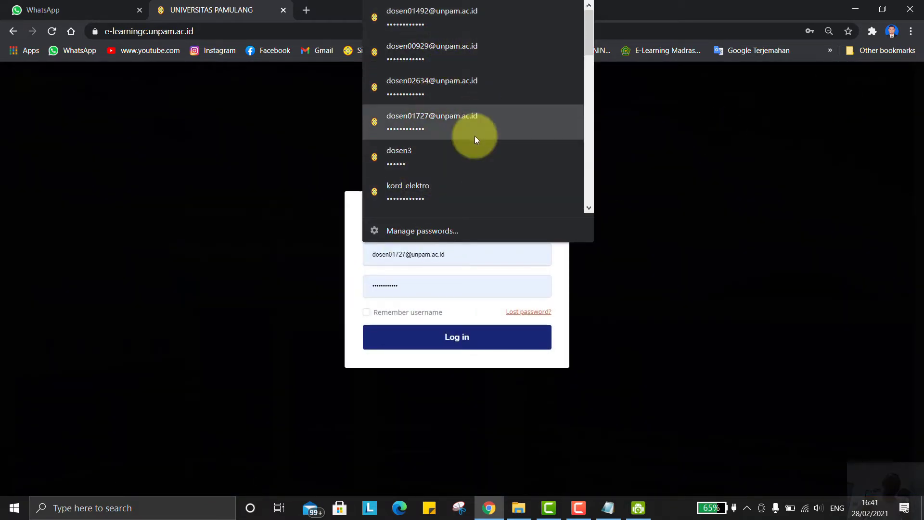
{"action": "scroll", "coordinate": [474, 136], "scroll_direction": "down", "scroll_amount": 5}
{"action": "scroll", "coordinate": [475, 136], "scroll_direction": "up", "scroll_amount": 2}
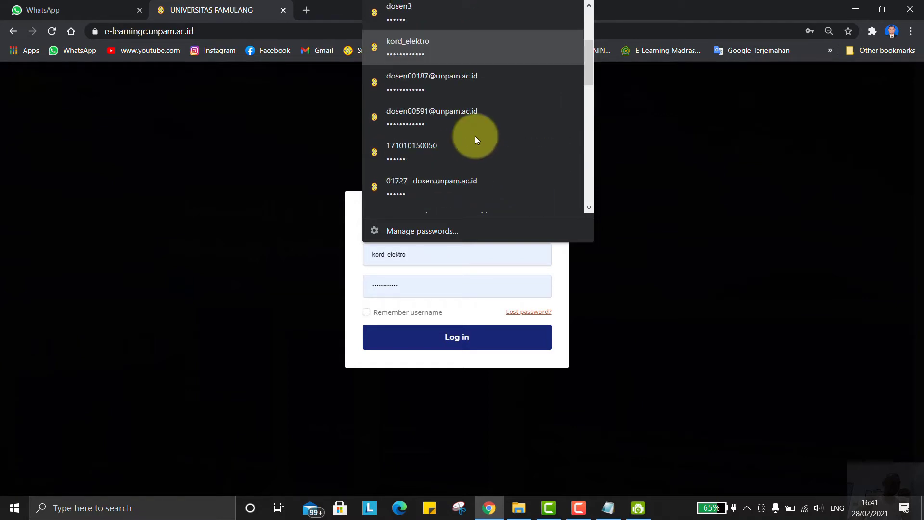
{"action": "scroll", "coordinate": [475, 136], "scroll_direction": "down", "scroll_amount": 5}
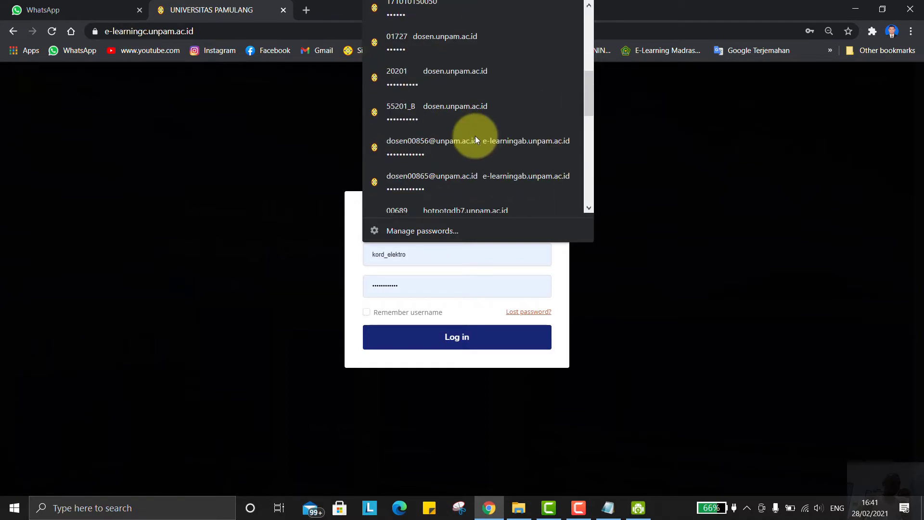
{"action": "scroll", "coordinate": [475, 136], "scroll_direction": "up", "scroll_amount": 5}
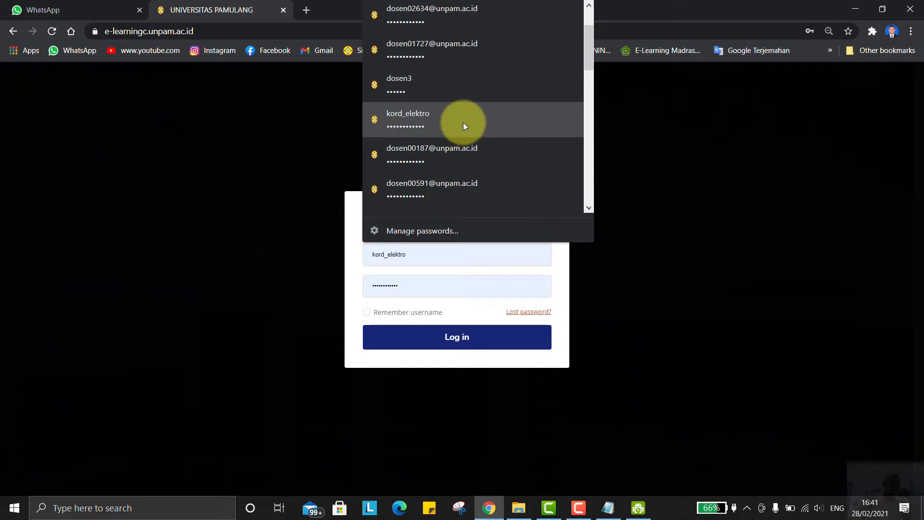
{"action": "left_click", "coordinate": [446, 50]}
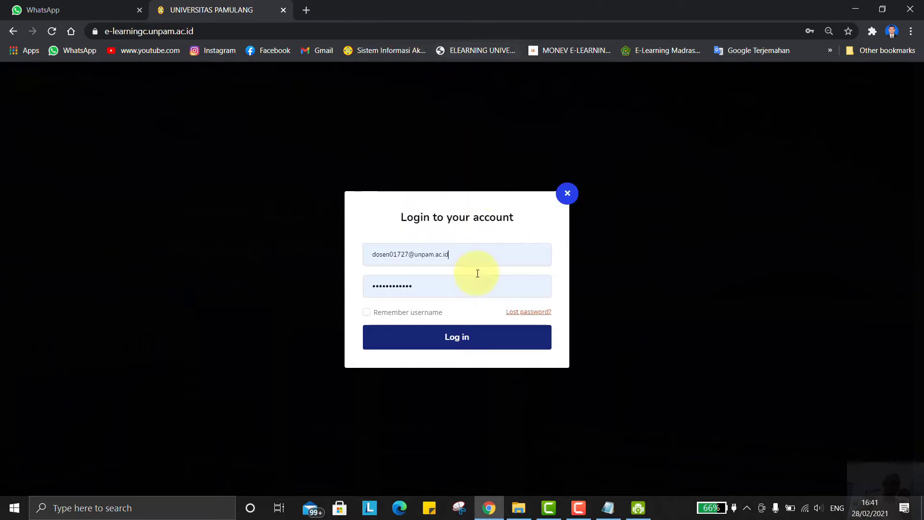
{"action": "left_click", "coordinate": [368, 314]}
{"action": "left_click", "coordinate": [402, 340]}
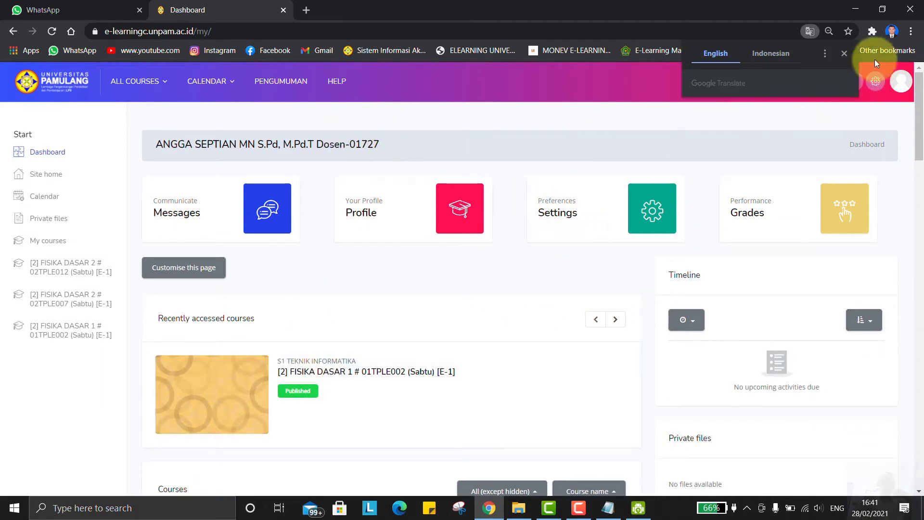
{"action": "left_click", "coordinate": [844, 53]}
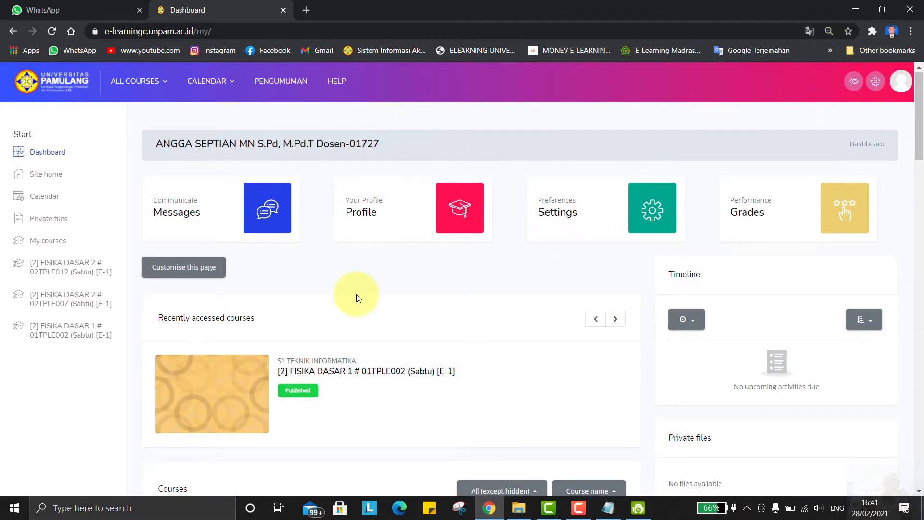
- Examine the recently accessed courses and the full course list on the dashboard
{"action": "scroll", "coordinate": [356, 298], "scroll_direction": "down", "scroll_amount": 3}
{"action": "scroll", "coordinate": [357, 298], "scroll_direction": "down", "scroll_amount": 6}
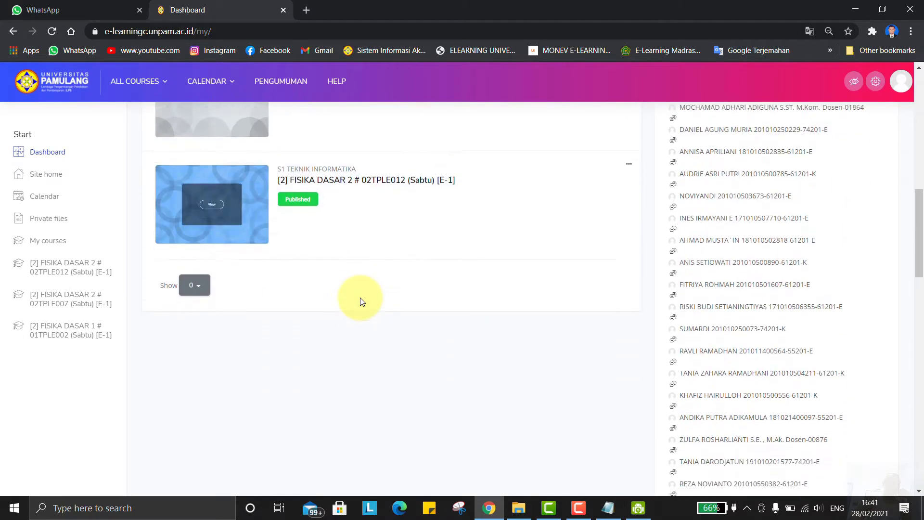
{"action": "scroll", "coordinate": [362, 302], "scroll_direction": "up", "scroll_amount": 3}
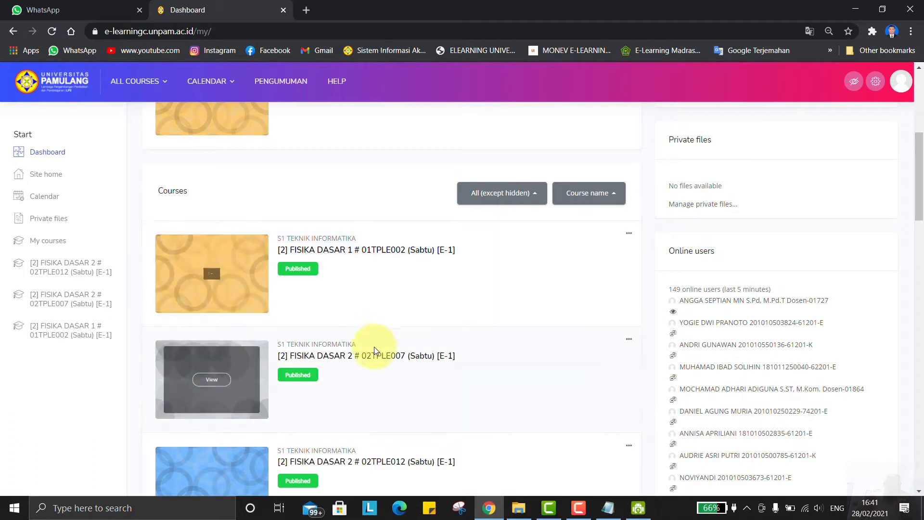
{"action": "scroll", "coordinate": [374, 348], "scroll_direction": "down", "scroll_amount": 2}
{"action": "scroll", "coordinate": [376, 354], "scroll_direction": "down", "scroll_amount": 1}
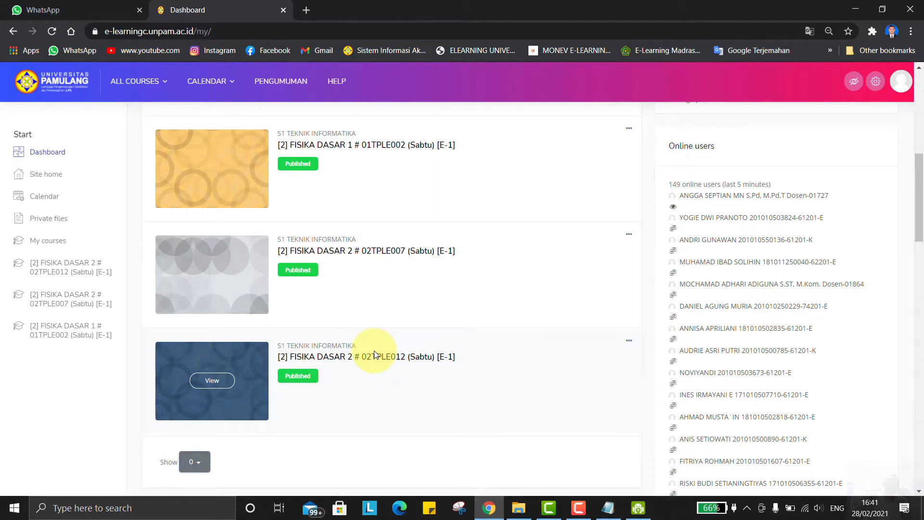
{"action": "scroll", "coordinate": [435, 267], "scroll_direction": "up", "scroll_amount": 5}
{"action": "scroll", "coordinate": [423, 280], "scroll_direction": "up", "scroll_amount": 3}
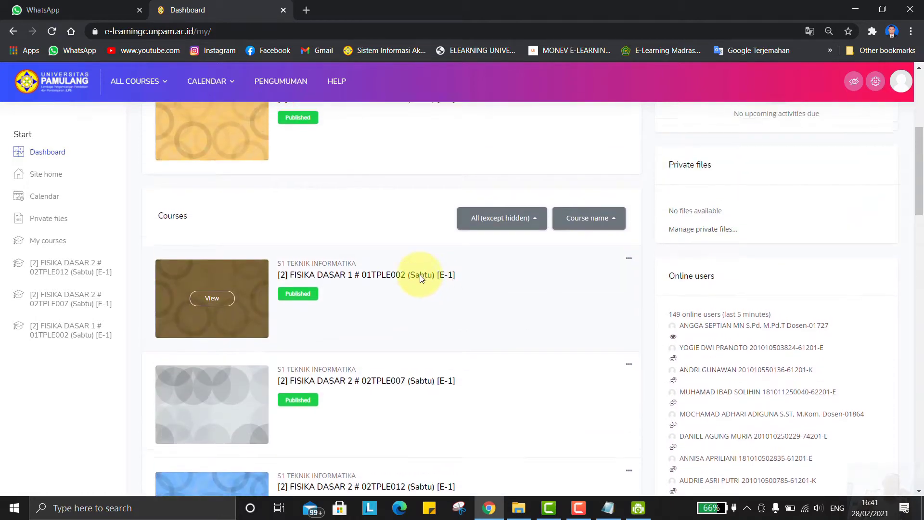
{"action": "scroll", "coordinate": [417, 283], "scroll_direction": "down", "scroll_amount": 2}
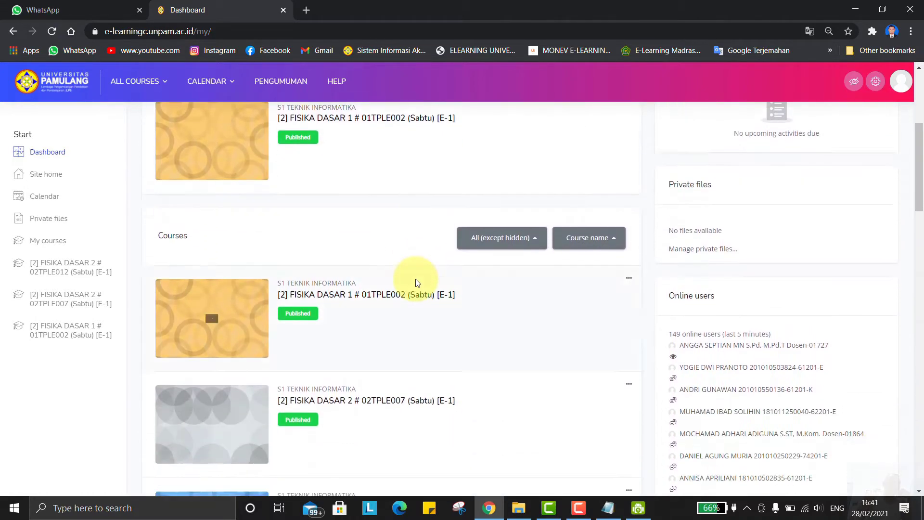
{"action": "scroll", "coordinate": [417, 283], "scroll_direction": "up", "scroll_amount": 5}
{"action": "scroll", "coordinate": [417, 283], "scroll_direction": "down", "scroll_amount": 5}
- Open the course [2] FISIKA DASAR 1 # 01TPLE002 (Sabtu) [E-1] in a new browser tab and switch to it
{"action": "mouse_move", "coordinate": [285, 322]}
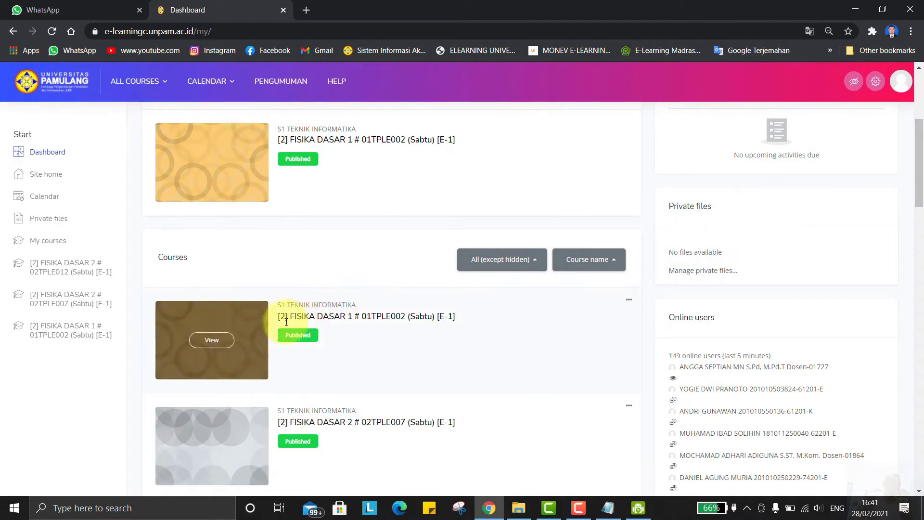
{"action": "right_click", "coordinate": [211, 344]}
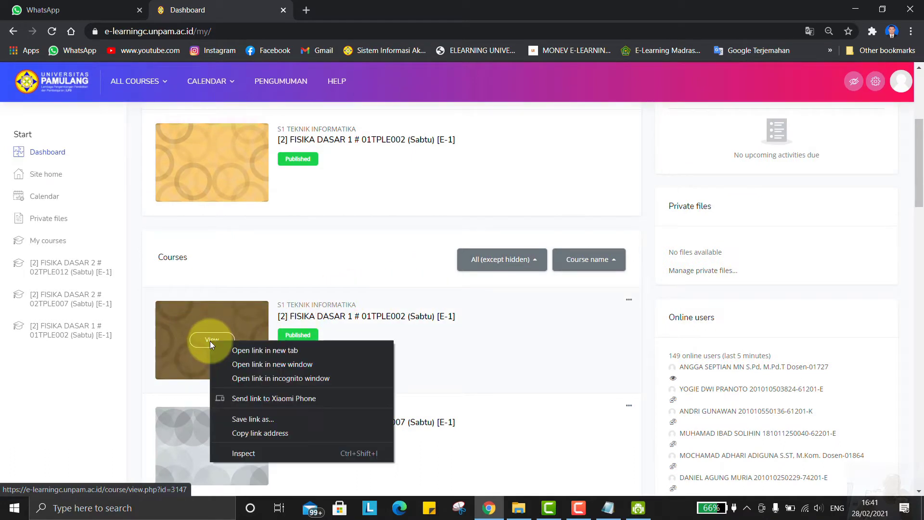
{"action": "left_click", "coordinate": [203, 338]}
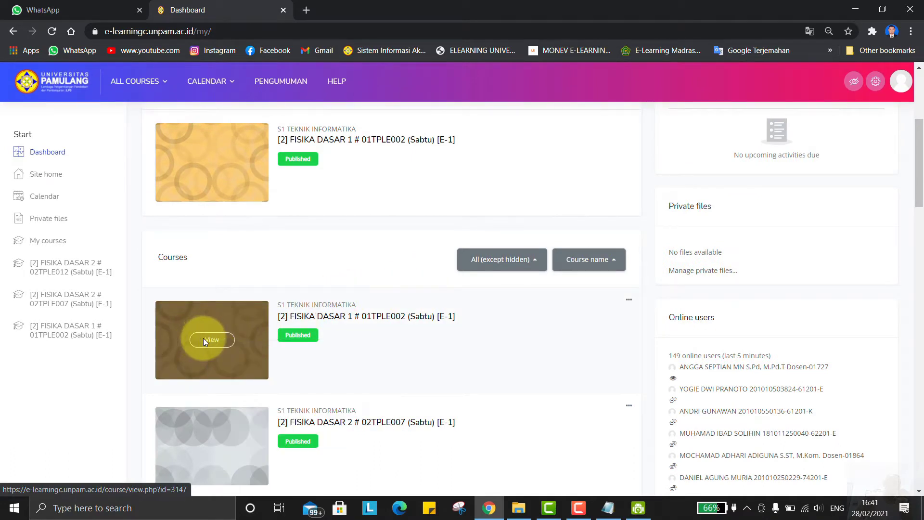
{"action": "right_click", "coordinate": [203, 338]}
{"action": "left_click", "coordinate": [210, 342]}
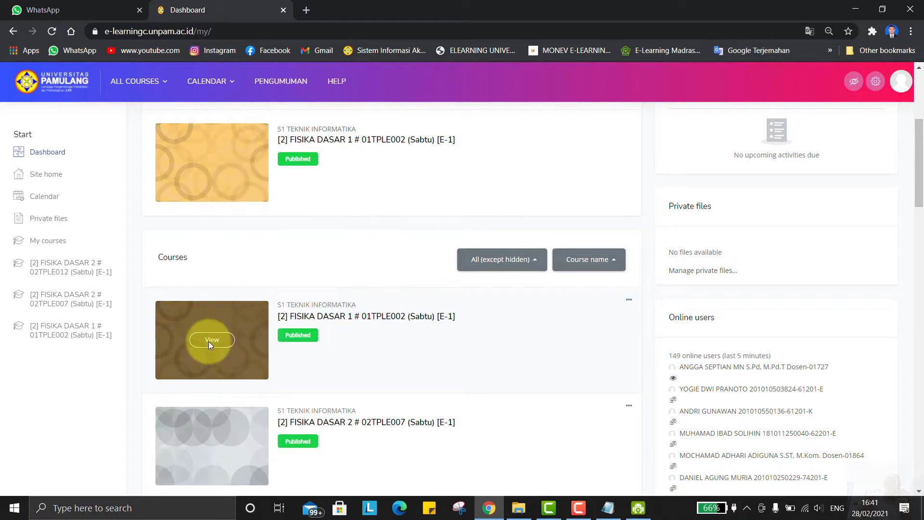
{"action": "right_click", "coordinate": [211, 342]}
{"action": "left_click", "coordinate": [234, 352]}
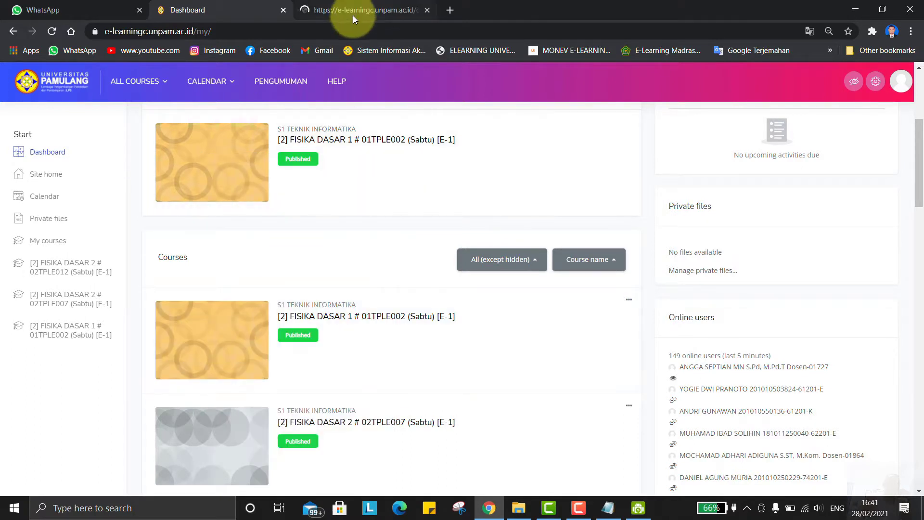
{"action": "left_click", "coordinate": [354, 10]}
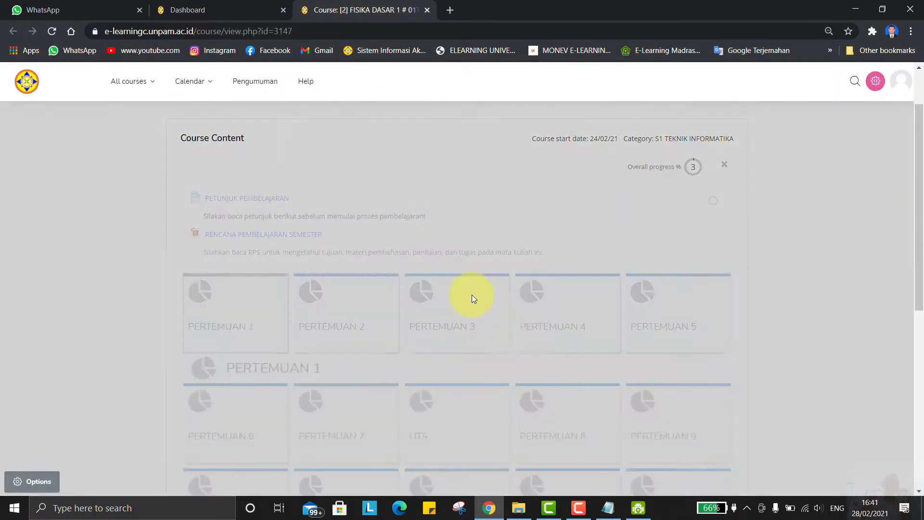
- Look through the Pertemuan 1 content and turn on editing for the FISIKA DASAR 1 course
{"action": "scroll", "coordinate": [529, 260], "scroll_direction": "down", "scroll_amount": 5}
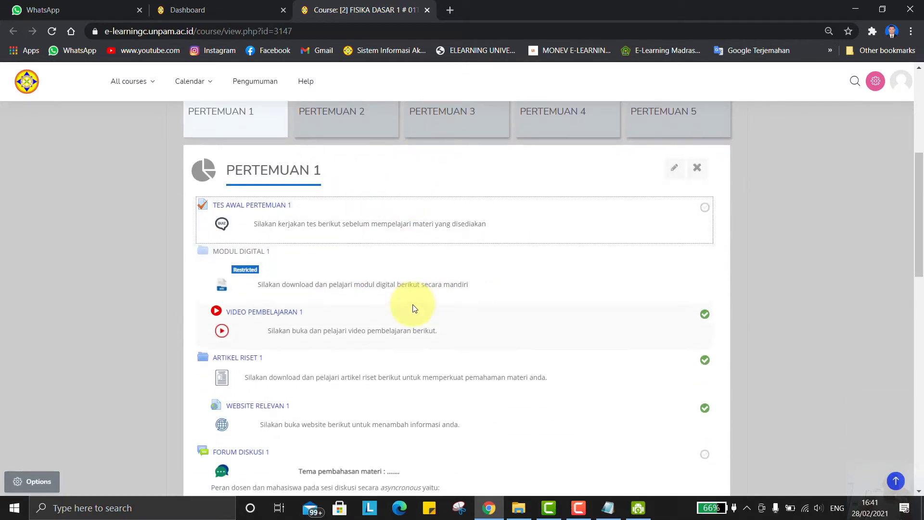
{"action": "scroll", "coordinate": [412, 305], "scroll_direction": "down", "scroll_amount": 5}
{"action": "scroll", "coordinate": [412, 305], "scroll_direction": "up", "scroll_amount": 10}
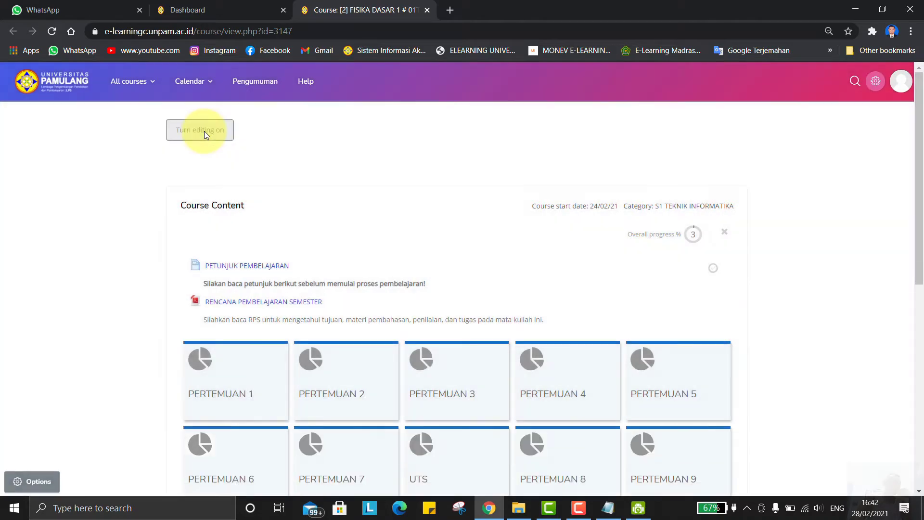
{"action": "left_click", "coordinate": [201, 136]}
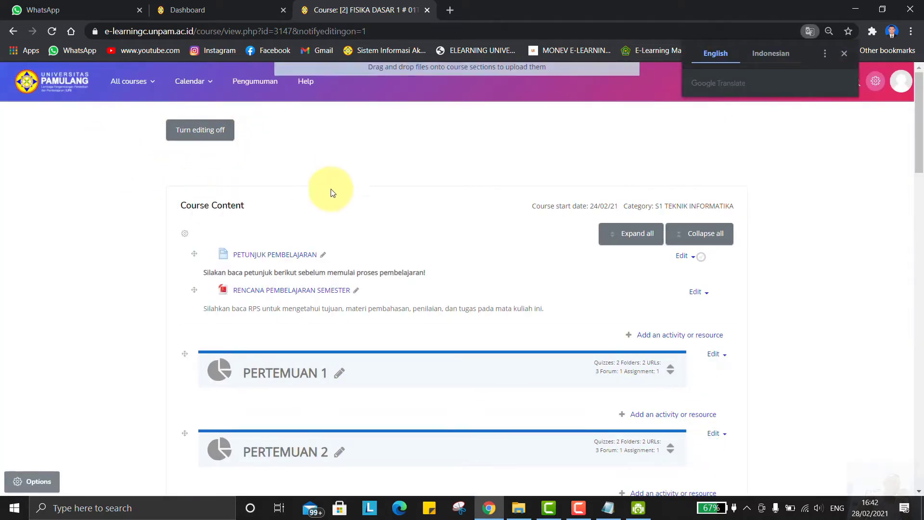
- Expand all meeting sections of the course and look over the activities in Pertemuan 1 and Pertemuan 2
{"action": "scroll", "coordinate": [373, 268], "scroll_direction": "down", "scroll_amount": 2}
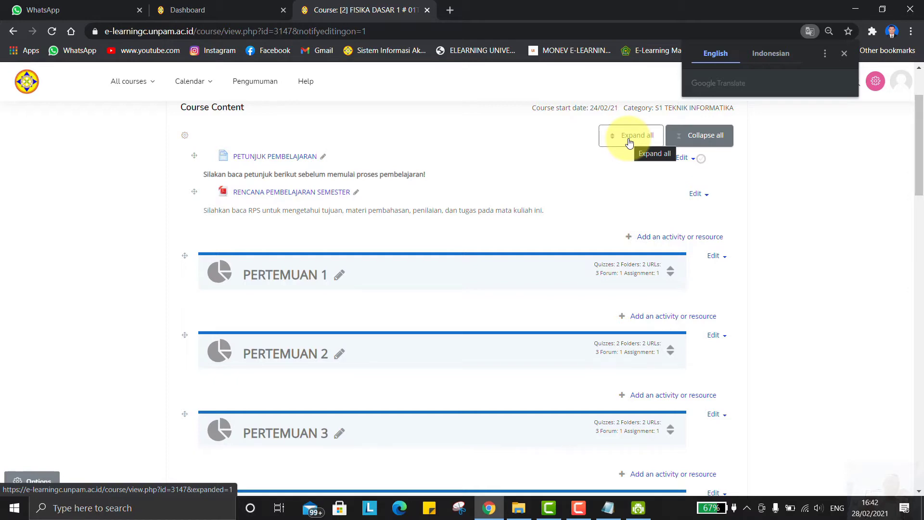
{"action": "left_click", "coordinate": [629, 140]}
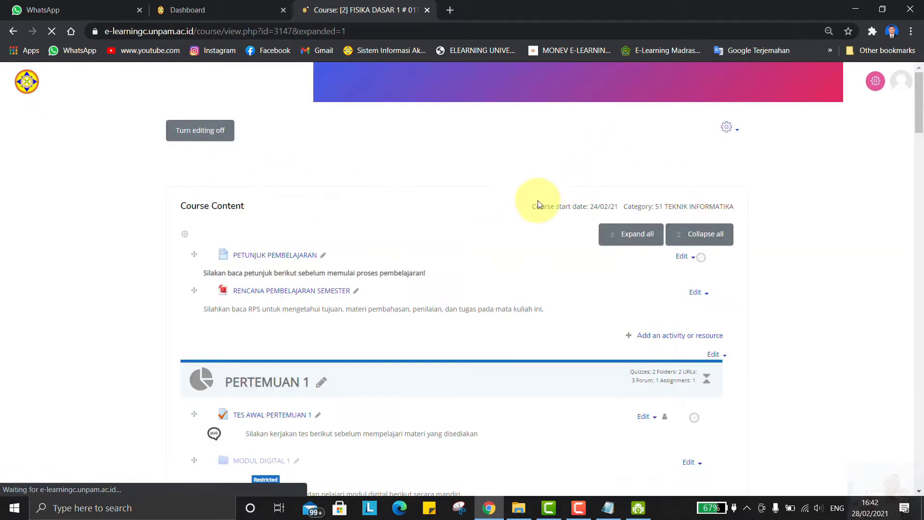
{"action": "scroll", "coordinate": [503, 313], "scroll_direction": "down", "scroll_amount": 10}
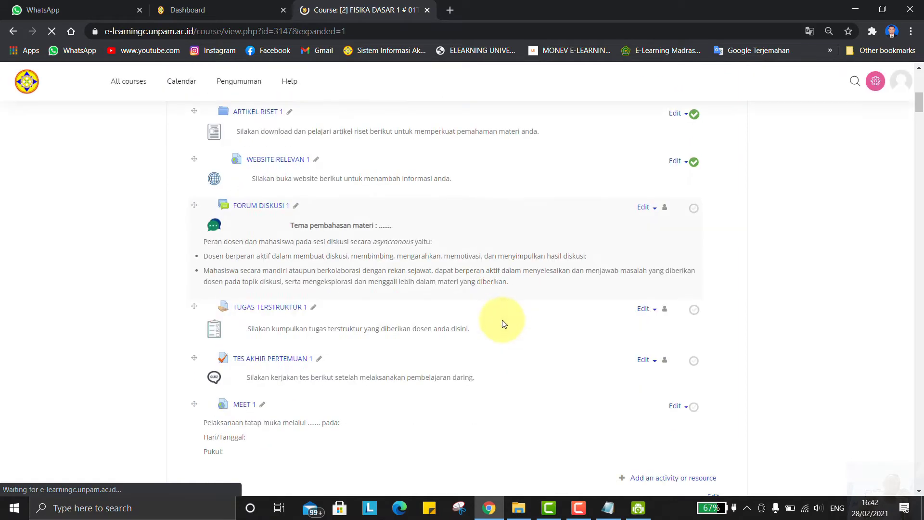
{"action": "scroll", "coordinate": [498, 326], "scroll_direction": "down", "scroll_amount": 12}
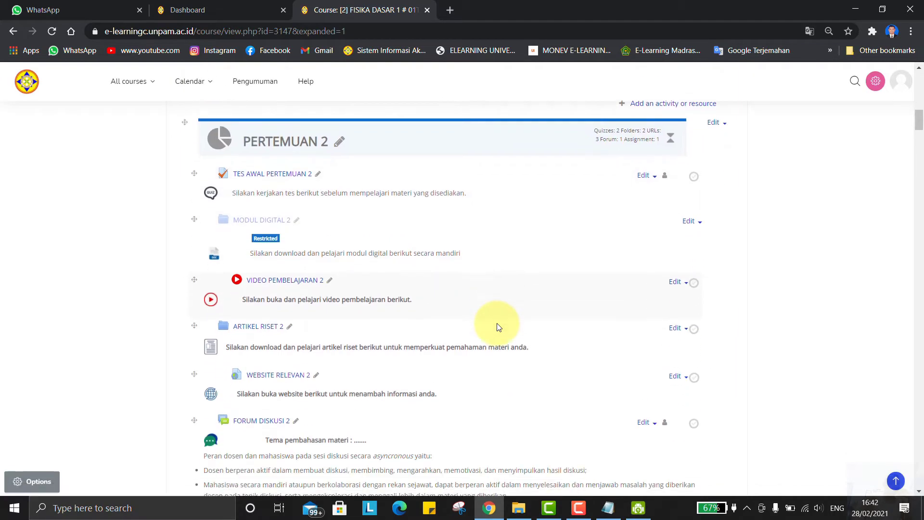
{"action": "scroll", "coordinate": [497, 323], "scroll_direction": "up", "scroll_amount": 12}
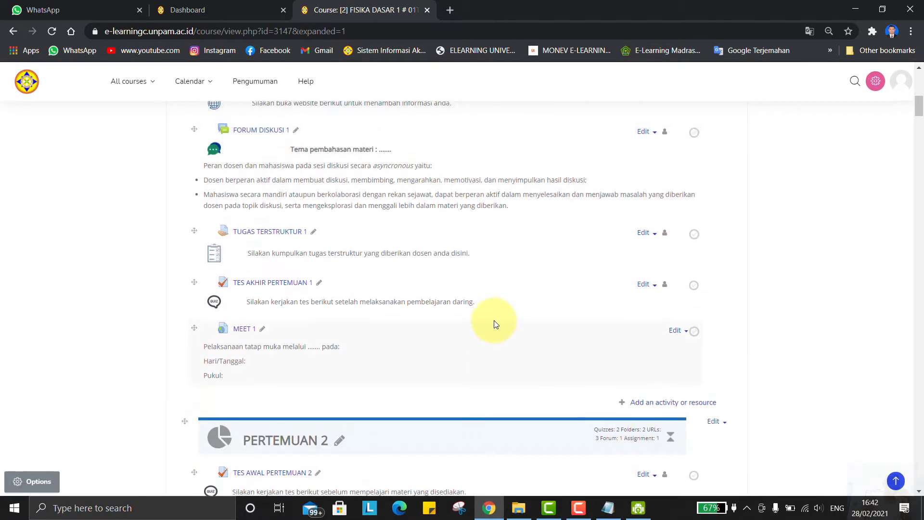
- Open the TES AWAL PERTEMUAN 1 quiz from Pertemuan 1 in a new browser tab and switch to it
{"action": "scroll", "coordinate": [494, 320], "scroll_direction": "up", "scroll_amount": 6}
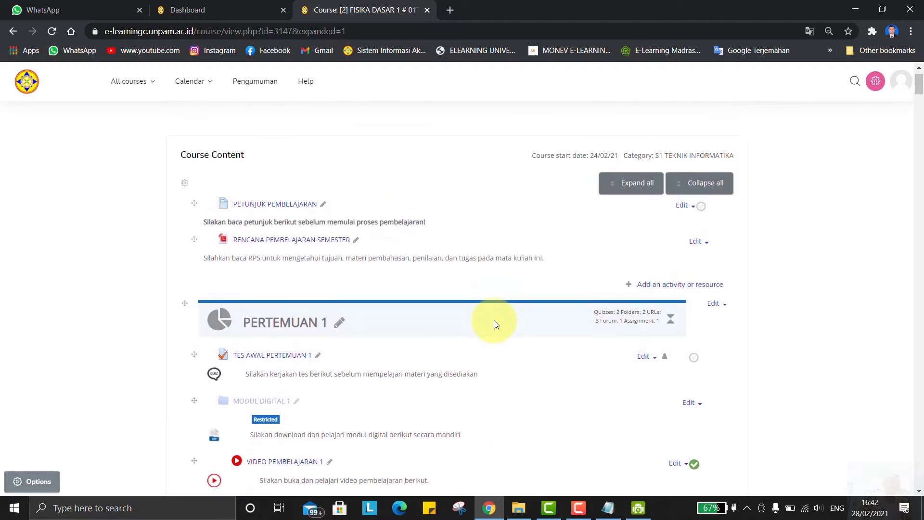
{"action": "scroll", "coordinate": [493, 319], "scroll_direction": "down", "scroll_amount": 2}
{"action": "scroll", "coordinate": [493, 321], "scroll_direction": "down", "scroll_amount": 3}
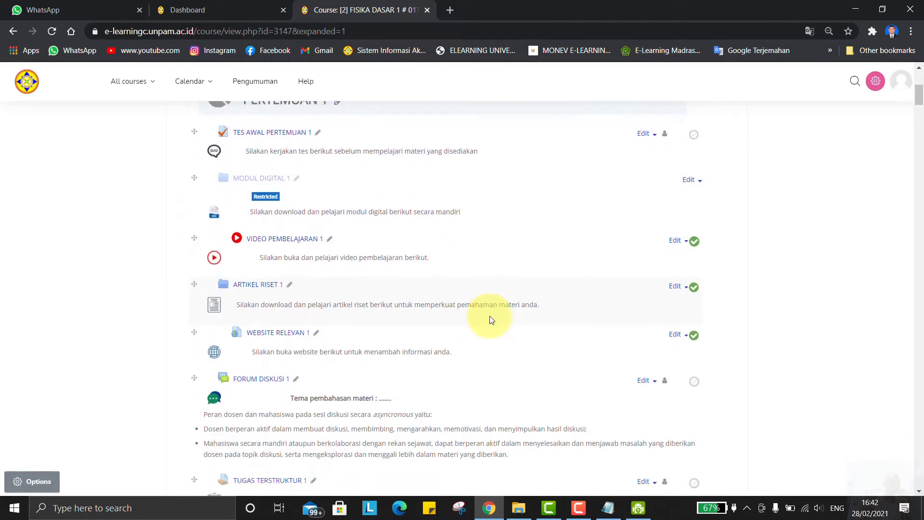
{"action": "scroll", "coordinate": [327, 139], "scroll_direction": "up", "scroll_amount": 1}
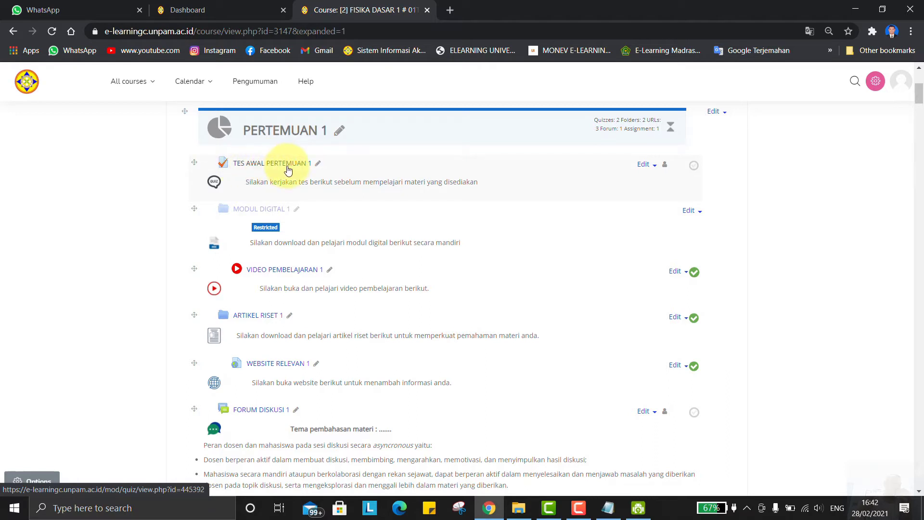
{"action": "right_click", "coordinate": [272, 165]}
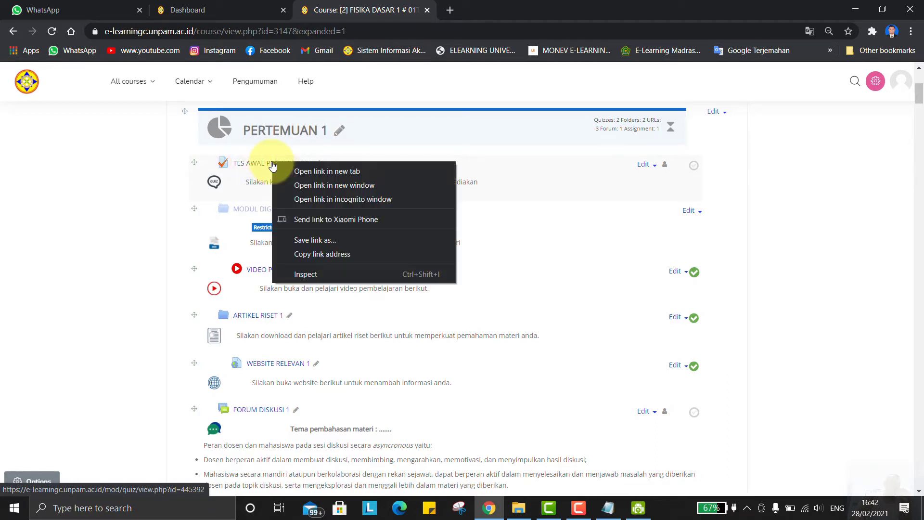
{"action": "left_click", "coordinate": [301, 169]}
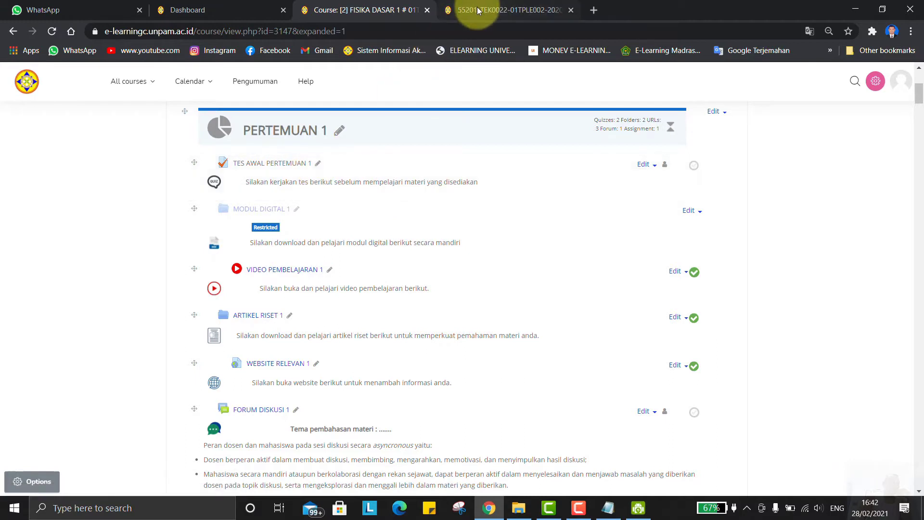
{"action": "left_click", "coordinate": [479, 8]}
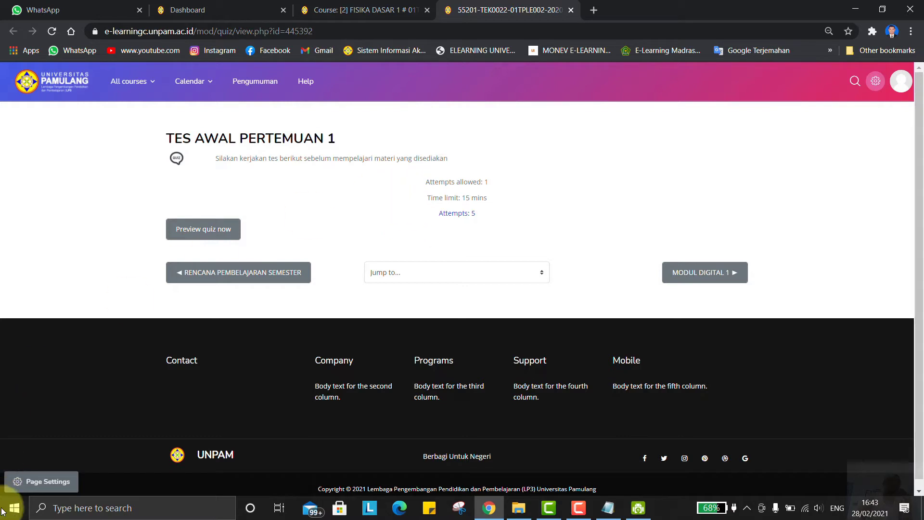
- Open the question editing page of TES AWAL PERTEMUAN 1 and look over its questions and marks
{"action": "left_click", "coordinate": [34, 484]}
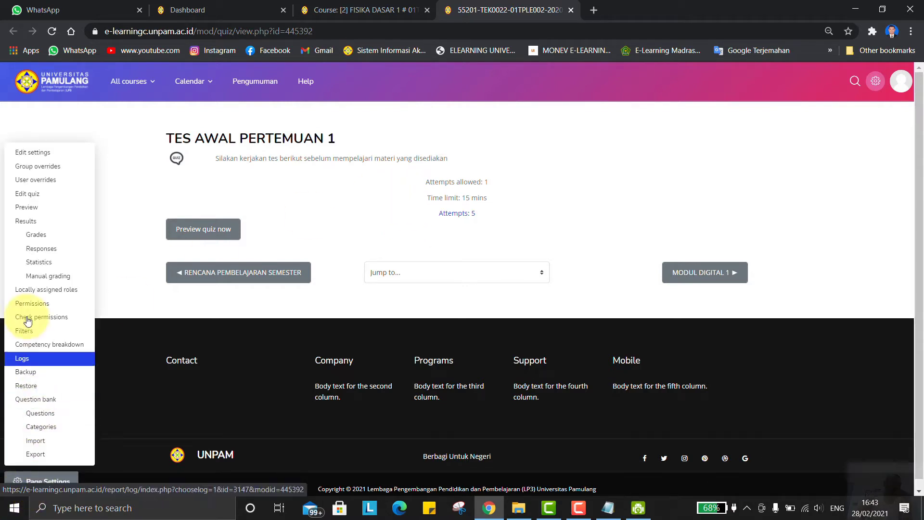
{"action": "left_click", "coordinate": [26, 201]}
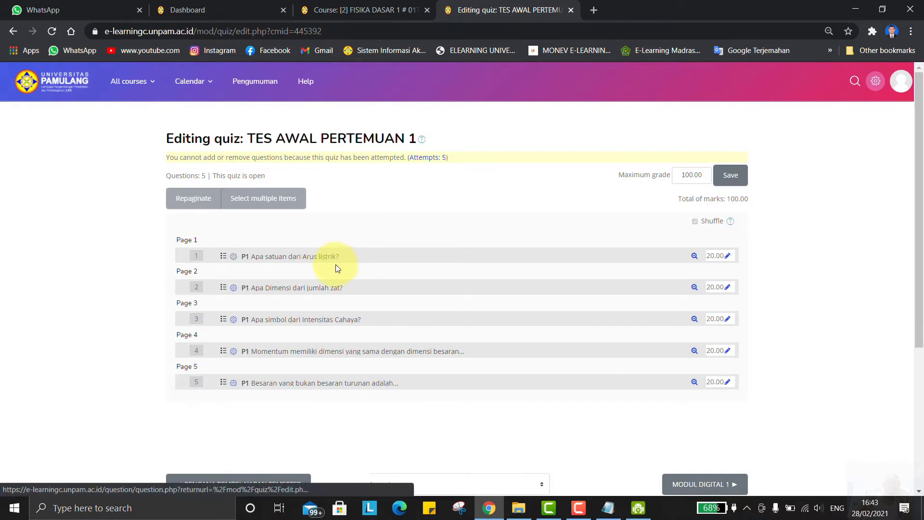
{"action": "key", "text": "alt+Left"}
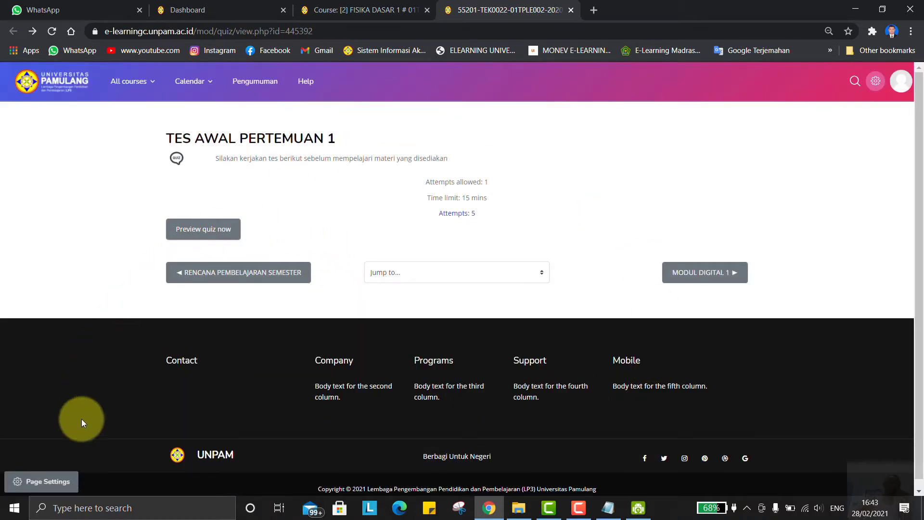
{"action": "left_click", "coordinate": [56, 481]}
{"action": "left_click", "coordinate": [41, 194]}
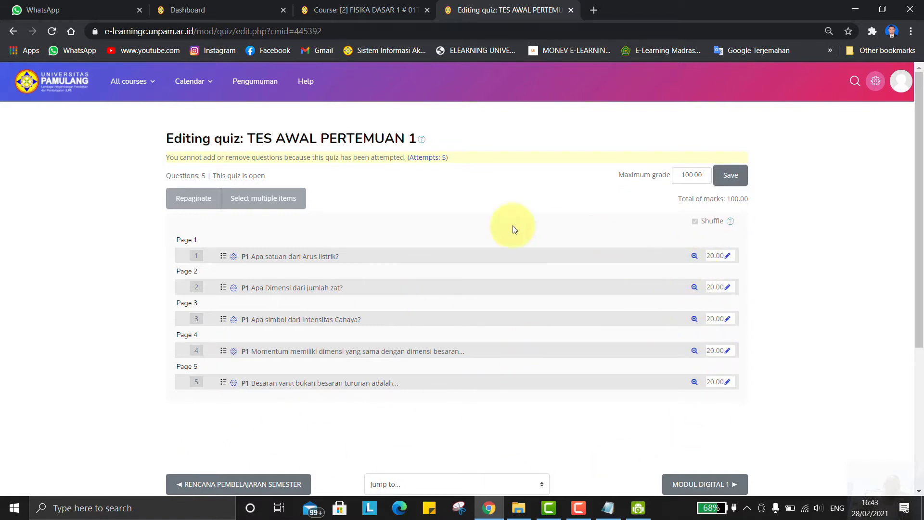
{"action": "scroll", "coordinate": [309, 388], "scroll_direction": "down", "scroll_amount": 3}
{"action": "scroll", "coordinate": [309, 388], "scroll_direction": "up", "scroll_amount": 3}
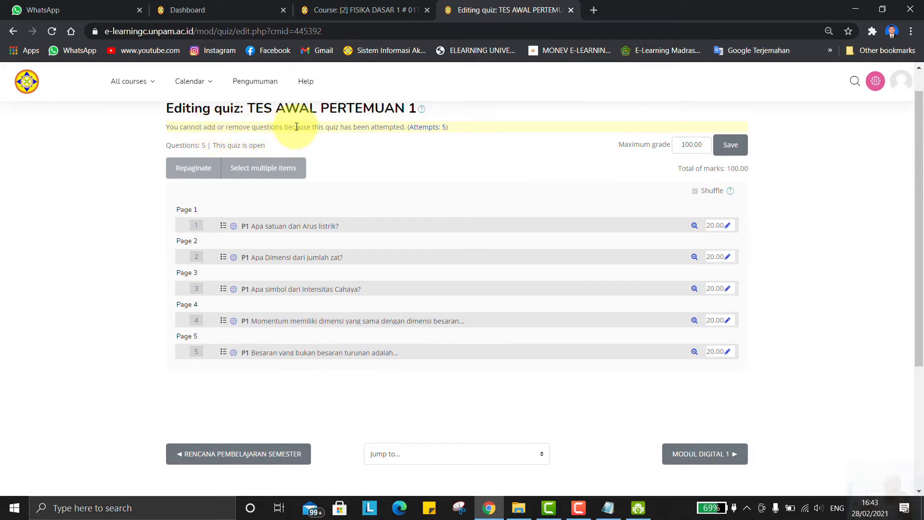
- Examine the TES AWAL PERTEMUAN 1 attempts report, including student grades and the grade range chart, and close its browser tab
{"action": "left_click", "coordinate": [431, 129]}
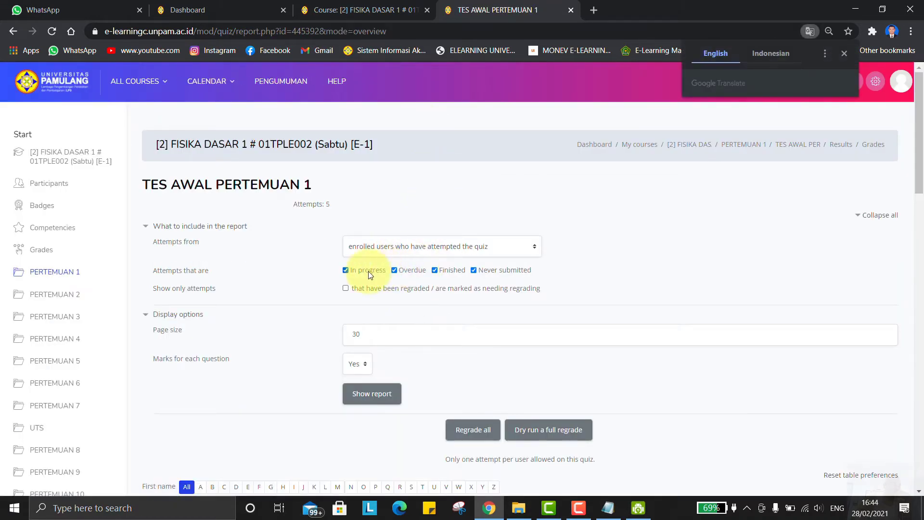
{"action": "scroll", "coordinate": [497, 287], "scroll_direction": "down", "scroll_amount": 7}
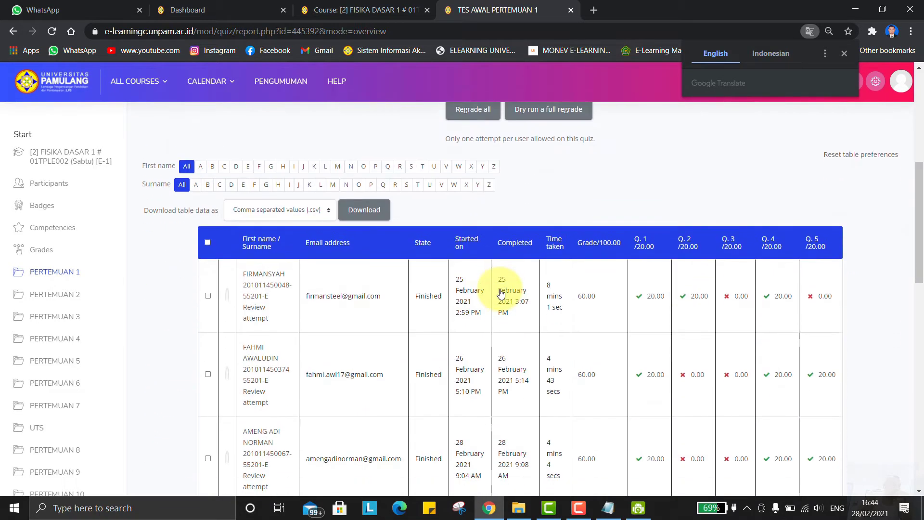
{"action": "scroll", "coordinate": [501, 294], "scroll_direction": "down", "scroll_amount": 3}
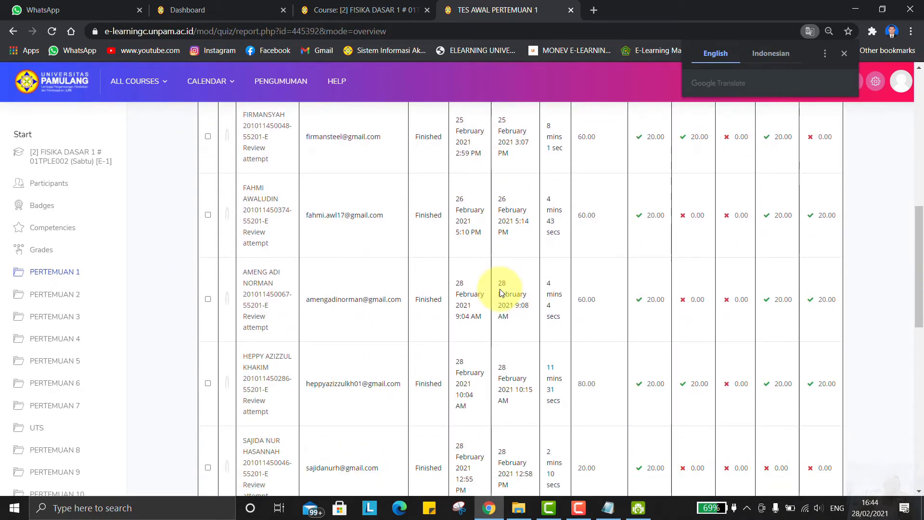
{"action": "scroll", "coordinate": [500, 292], "scroll_direction": "down", "scroll_amount": 6}
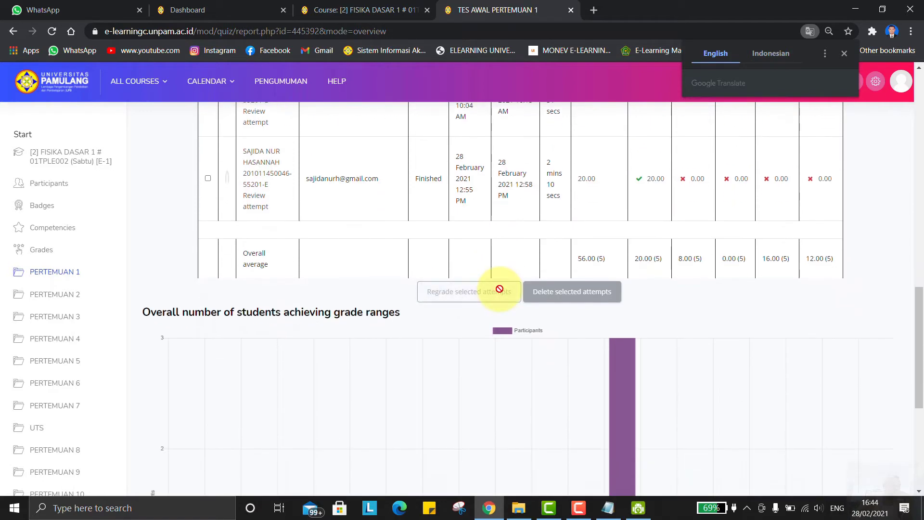
{"action": "scroll", "coordinate": [499, 289], "scroll_direction": "up", "scroll_amount": 12}
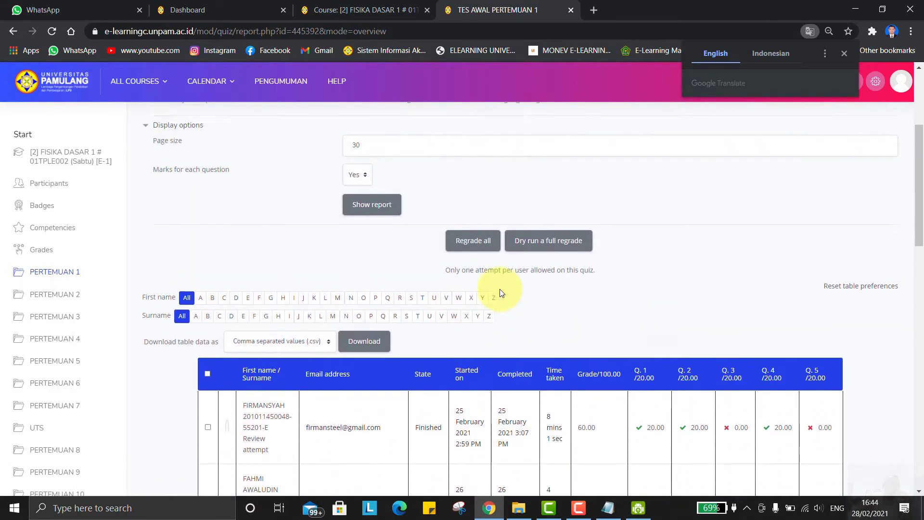
{"action": "scroll", "coordinate": [500, 289], "scroll_direction": "up", "scroll_amount": 4}
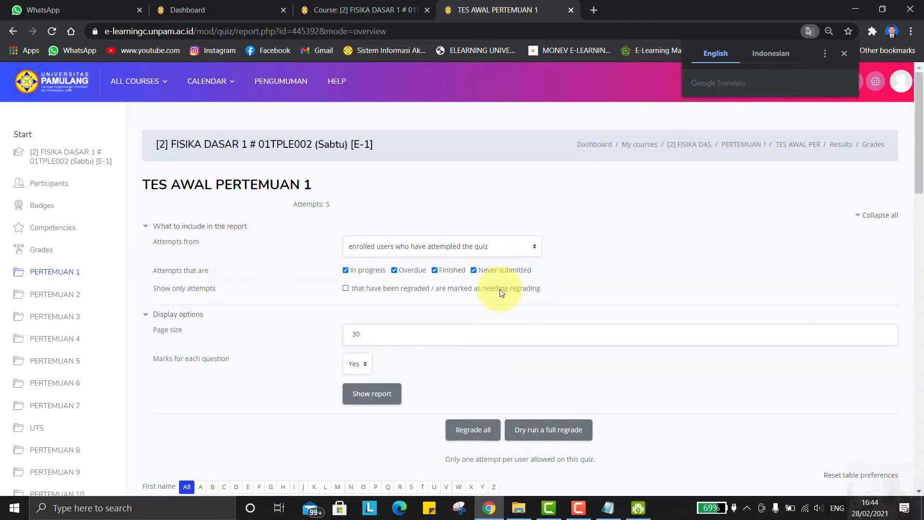
{"action": "scroll", "coordinate": [499, 288], "scroll_direction": "down", "scroll_amount": 15}
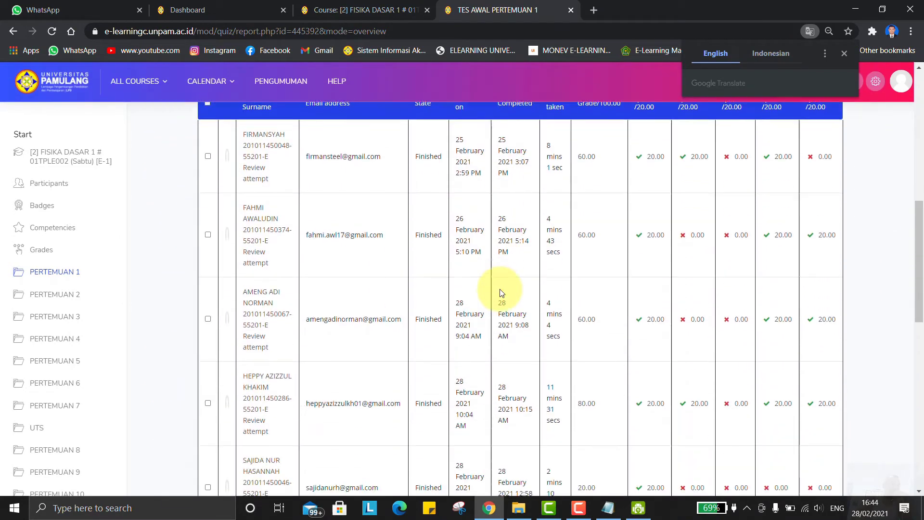
{"action": "scroll", "coordinate": [500, 288], "scroll_direction": "down", "scroll_amount": 6}
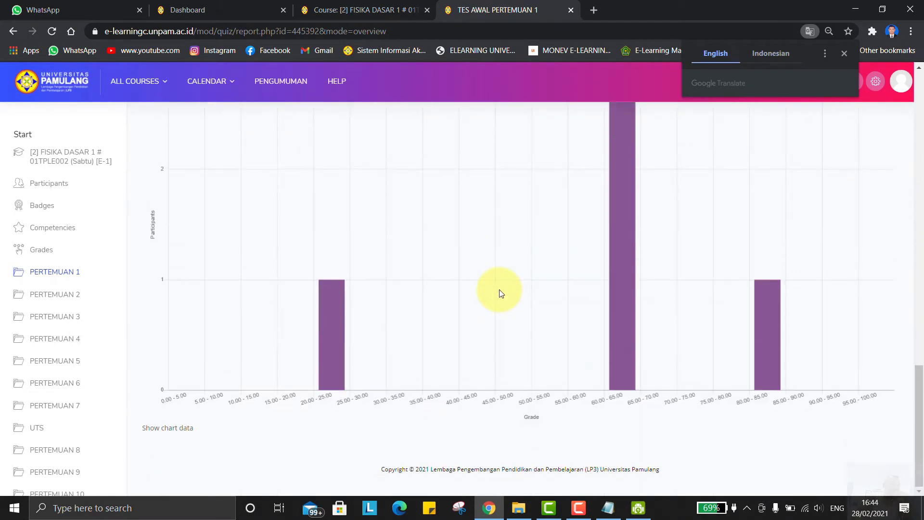
{"action": "scroll", "coordinate": [481, 296], "scroll_direction": "up", "scroll_amount": 15}
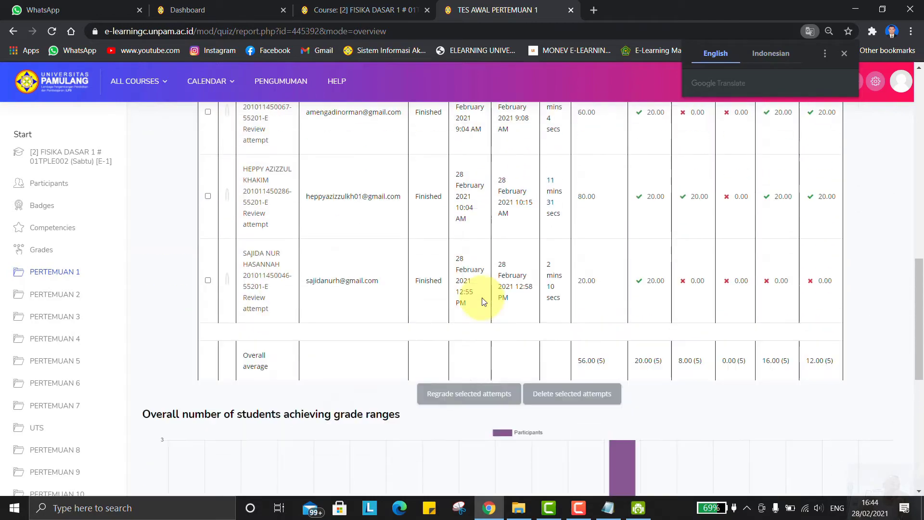
{"action": "scroll", "coordinate": [370, 308], "scroll_direction": "down", "scroll_amount": 8}
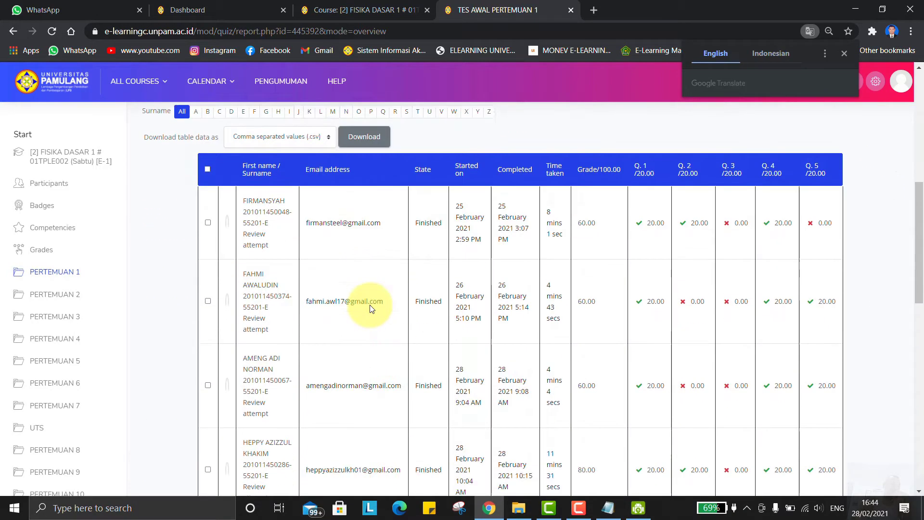
{"action": "scroll", "coordinate": [370, 309], "scroll_direction": "up", "scroll_amount": 14}
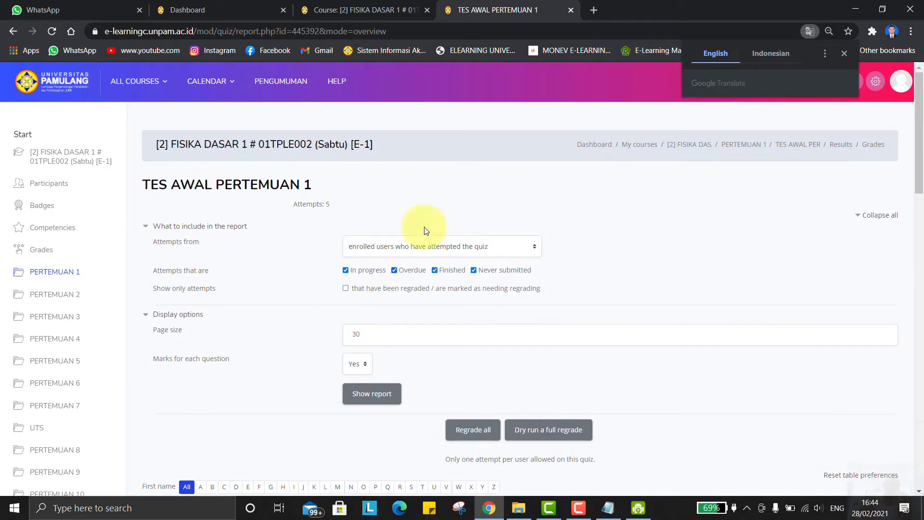
{"action": "left_click", "coordinate": [570, 10]}
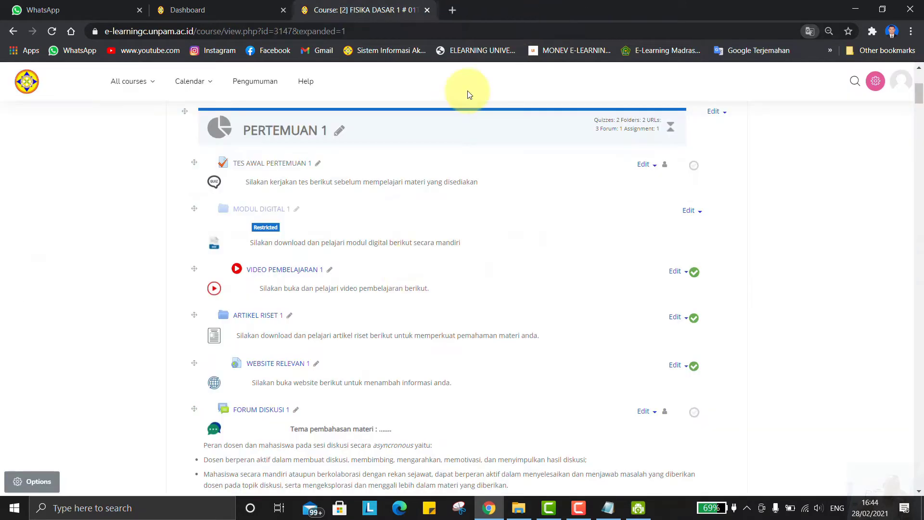
- Open the TES AWAL PERTEMUAN 3 quiz in a new browser tab and go to its question editing page
{"action": "scroll", "coordinate": [403, 301], "scroll_direction": "down", "scroll_amount": 5}
{"action": "scroll", "coordinate": [402, 300], "scroll_direction": "down", "scroll_amount": 18}
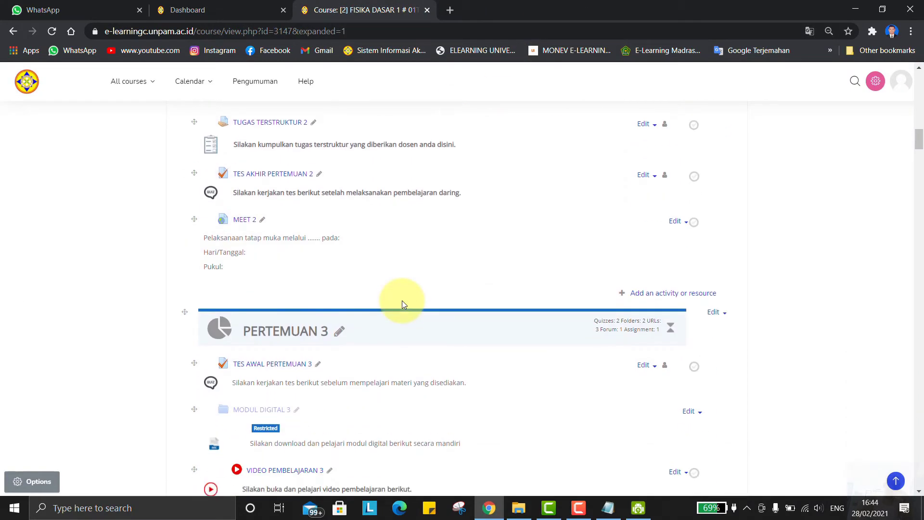
{"action": "scroll", "coordinate": [405, 327], "scroll_direction": "up", "scroll_amount": 3}
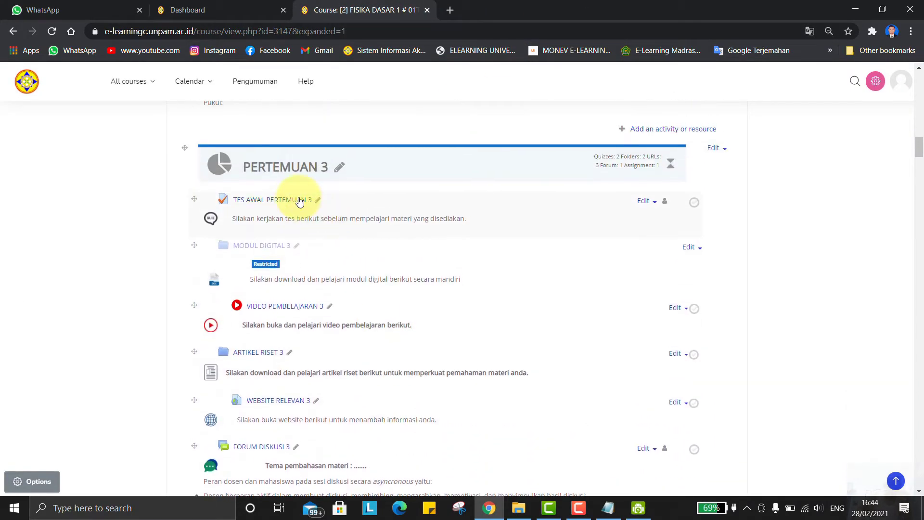
{"action": "right_click", "coordinate": [276, 202]}
{"action": "left_click", "coordinate": [294, 206]}
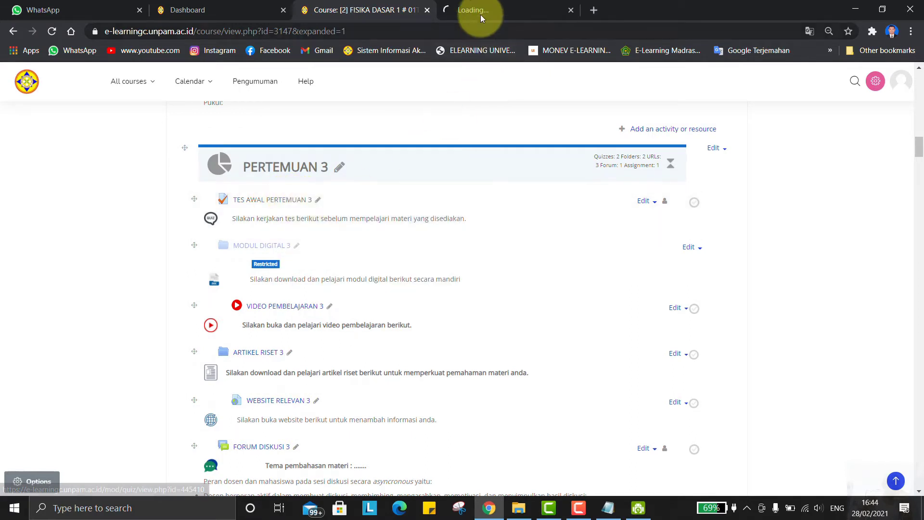
{"action": "left_click", "coordinate": [483, 10]}
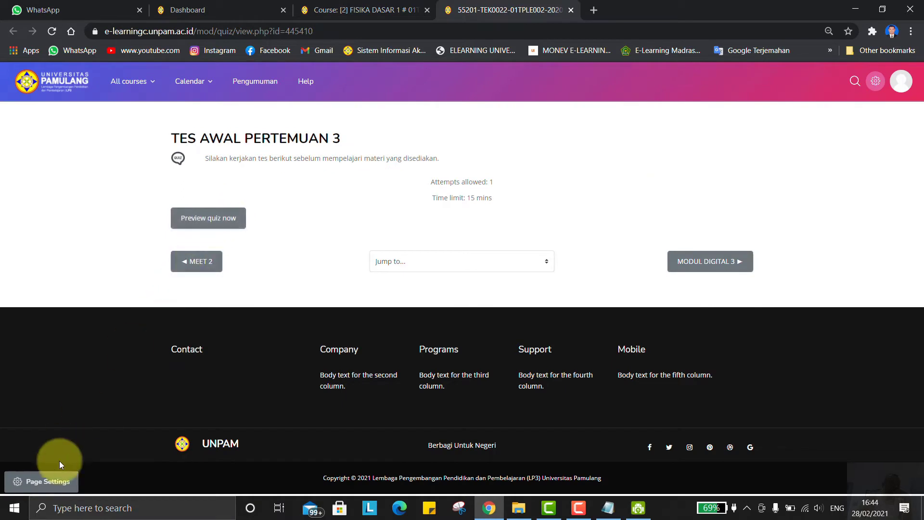
{"action": "left_click", "coordinate": [46, 482]}
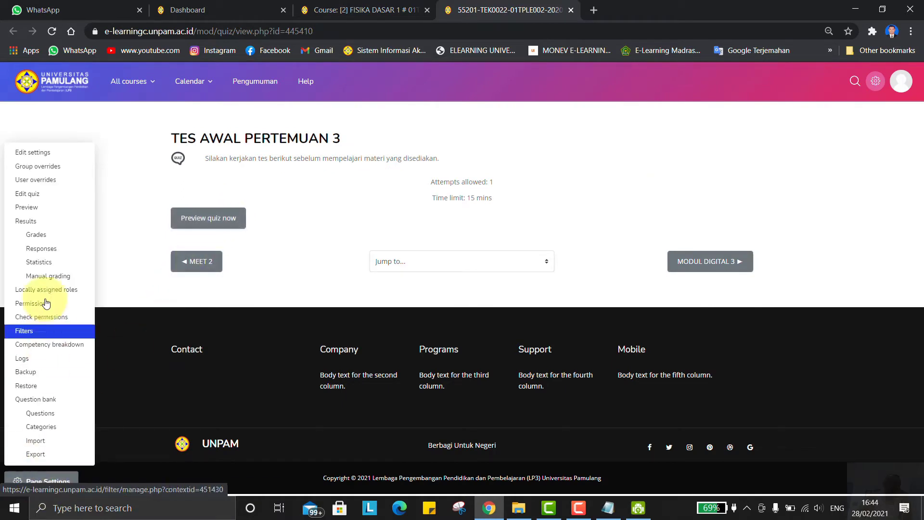
{"action": "left_click", "coordinate": [24, 196]}
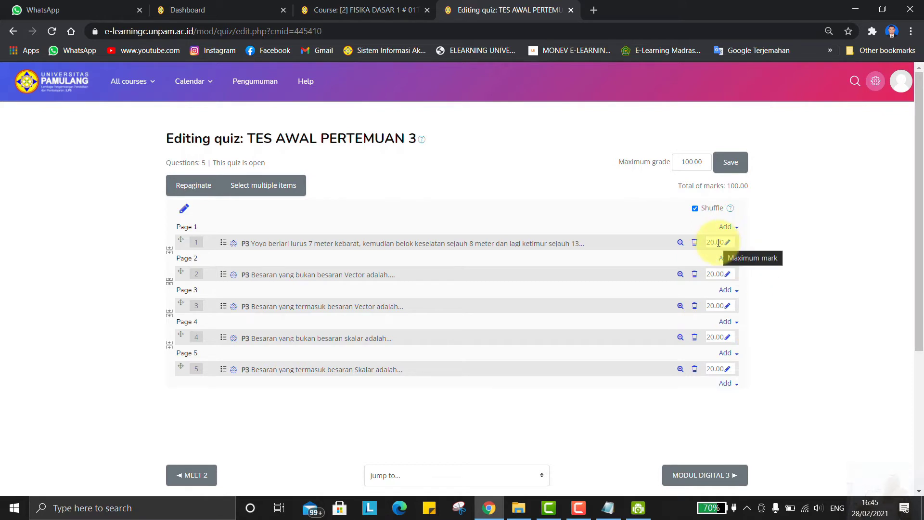
- Start a new Multiple choice question at the end of the TES AWAL PERTEMUAN 3 quiz
{"action": "left_click", "coordinate": [727, 384]}
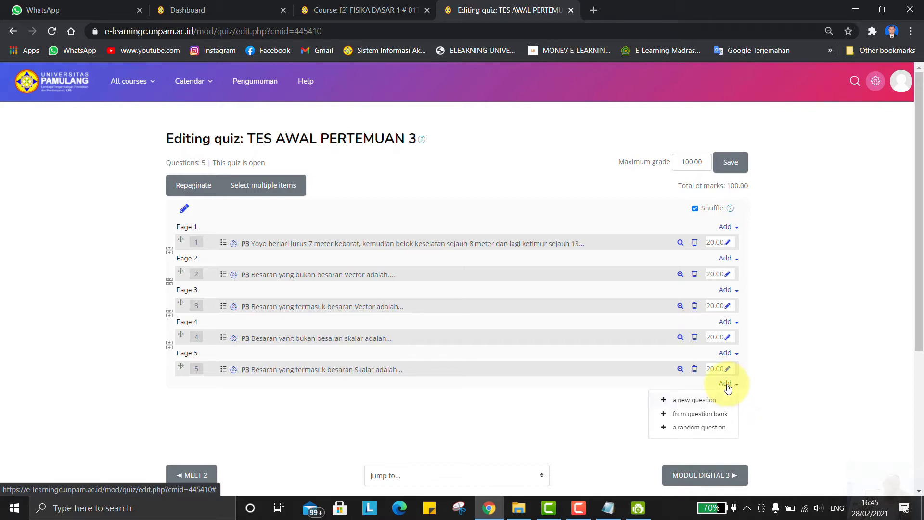
{"action": "left_click", "coordinate": [692, 400]}
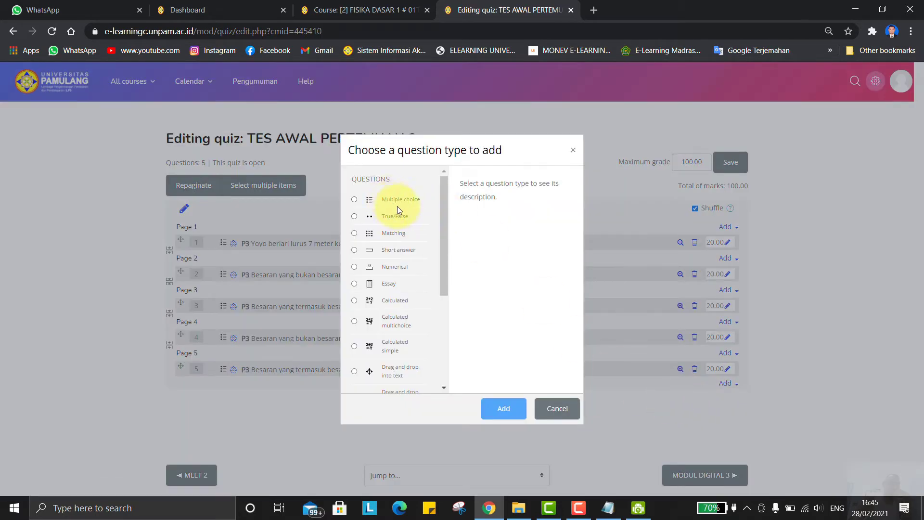
{"action": "left_click", "coordinate": [384, 200]}
{"action": "left_click", "coordinate": [497, 410]}
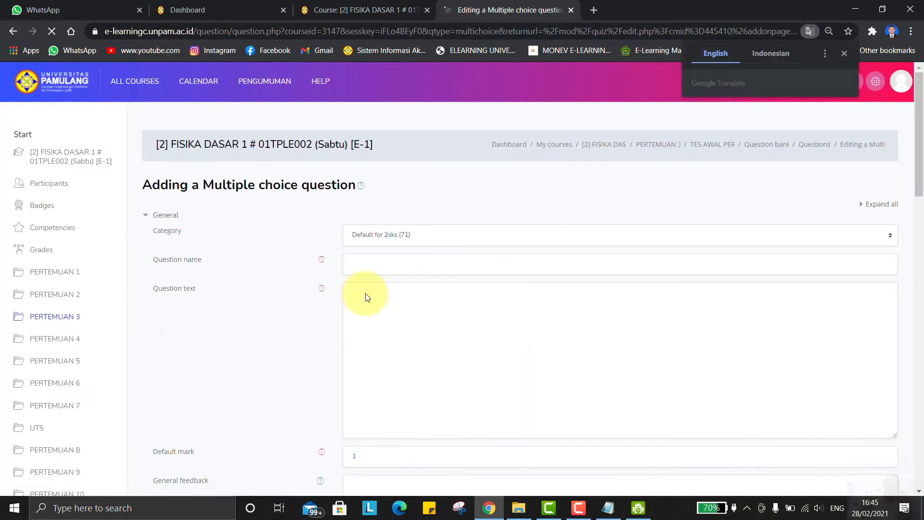
- Name the multiple choice question P3-6 and enter "1 + 1 = ..." as its question text
{"action": "scroll", "coordinate": [412, 371], "scroll_direction": "down", "scroll_amount": 2}
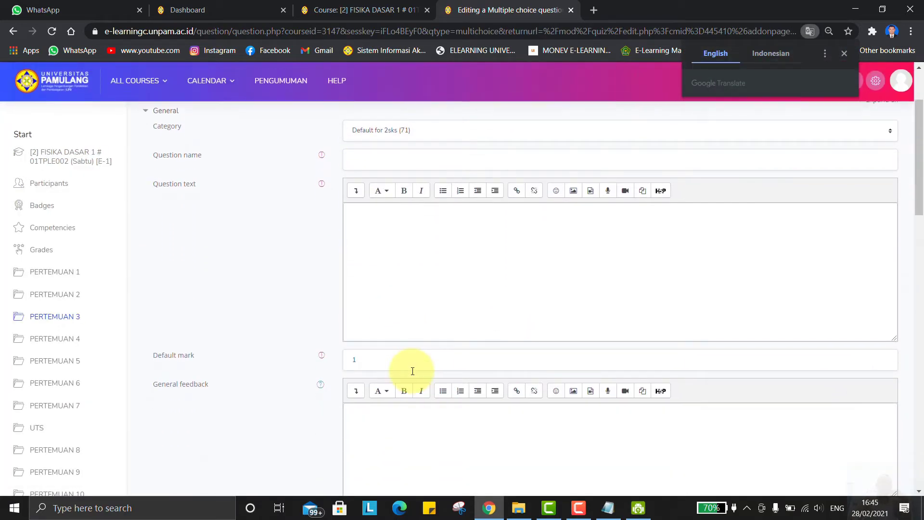
{"action": "left_click", "coordinate": [376, 162]}
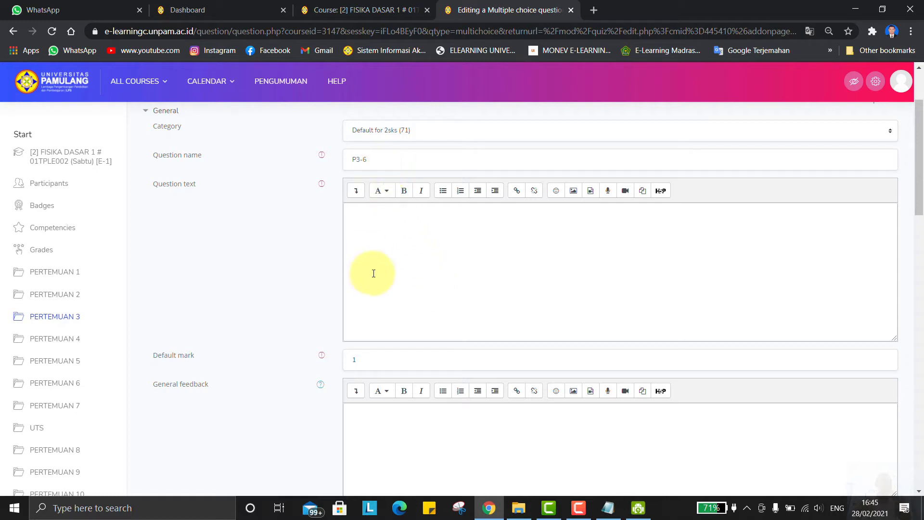
{"action": "left_click", "coordinate": [383, 239]}
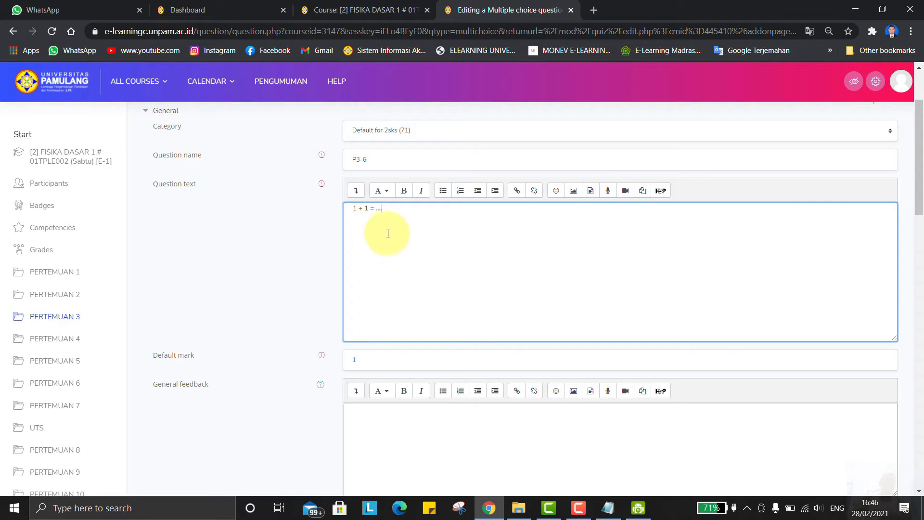
- Examine the question form's general settings, the five answer choice blocks and the saving options below them
{"action": "scroll", "coordinate": [437, 288], "scroll_direction": "down", "scroll_amount": 5}
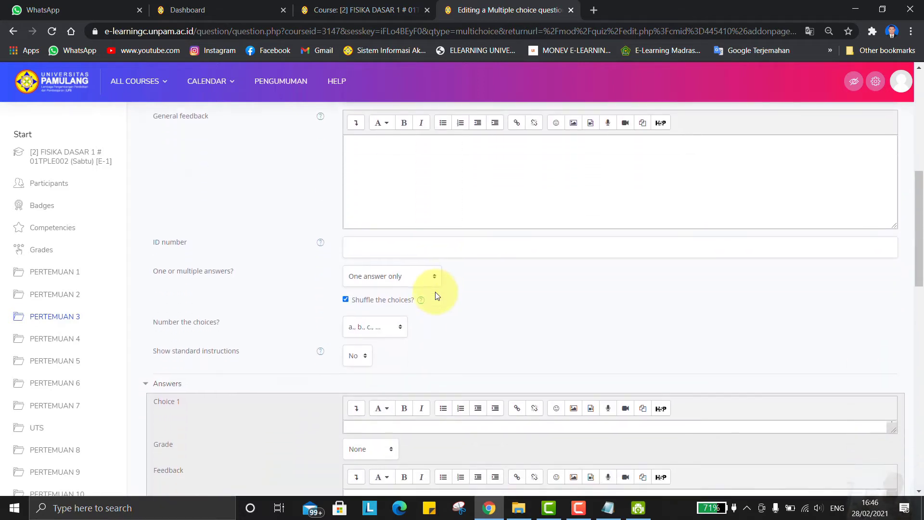
{"action": "scroll", "coordinate": [455, 278], "scroll_direction": "up", "scroll_amount": 6}
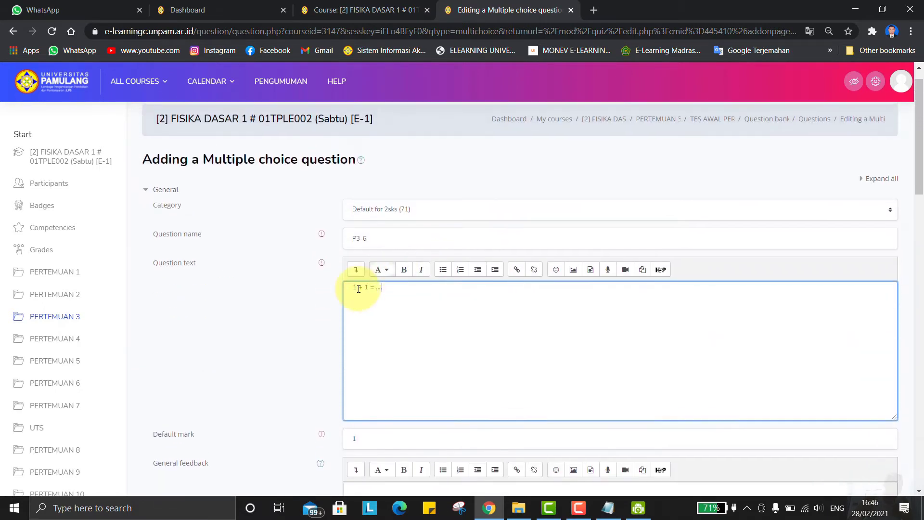
{"action": "scroll", "coordinate": [399, 313], "scroll_direction": "down", "scroll_amount": 7}
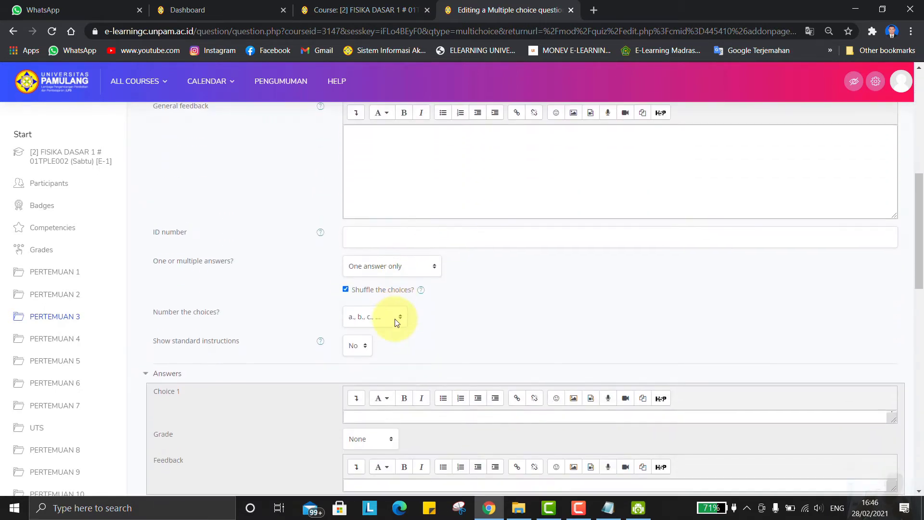
{"action": "scroll", "coordinate": [389, 320], "scroll_direction": "down", "scroll_amount": 2}
{"action": "scroll", "coordinate": [387, 323], "scroll_direction": "down", "scroll_amount": 2}
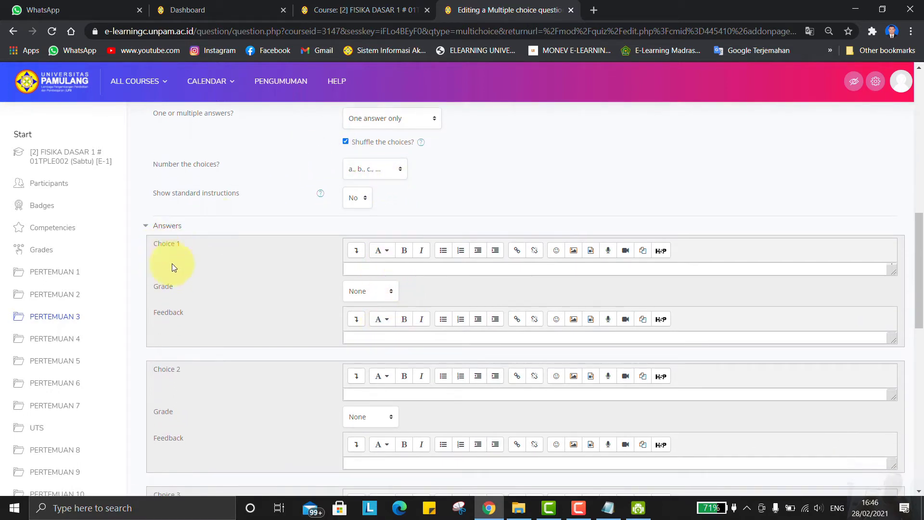
{"action": "scroll", "coordinate": [178, 275], "scroll_direction": "down", "scroll_amount": 3}
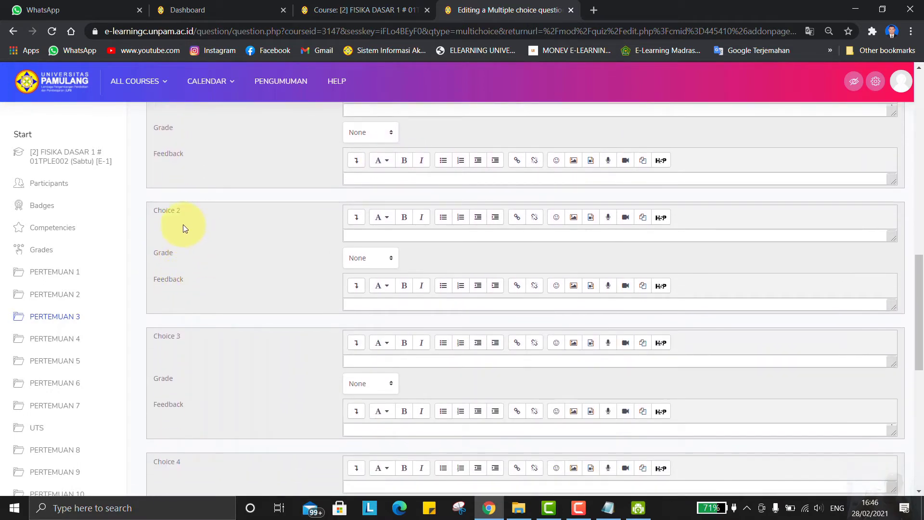
{"action": "scroll", "coordinate": [224, 351], "scroll_direction": "down", "scroll_amount": 6}
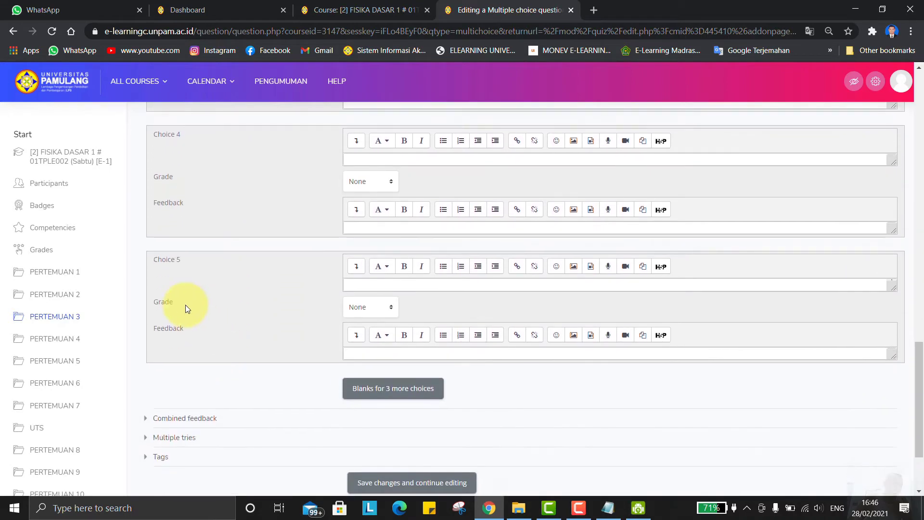
{"action": "scroll", "coordinate": [305, 290], "scroll_direction": "up", "scroll_amount": 12}
{"action": "scroll", "coordinate": [301, 291], "scroll_direction": "down", "scroll_amount": 4}
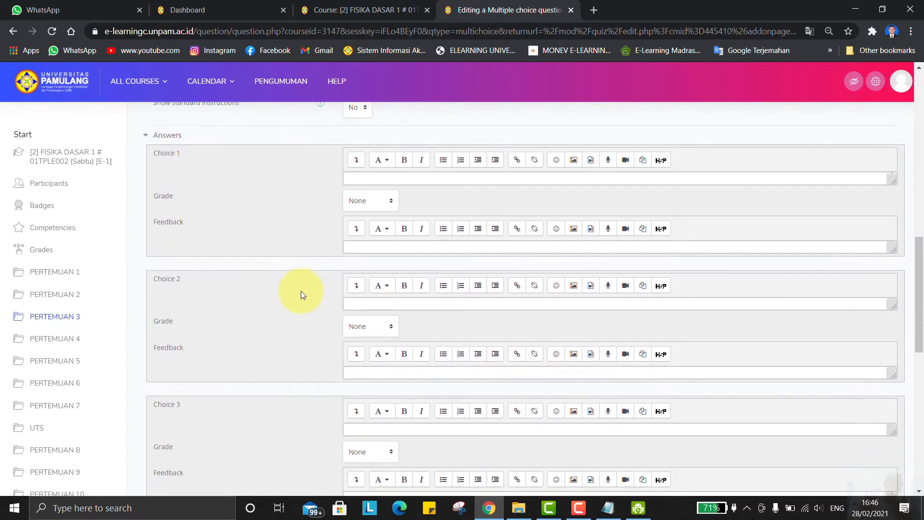
{"action": "scroll", "coordinate": [395, 208], "scroll_direction": "up", "scroll_amount": 6}
{"action": "scroll", "coordinate": [344, 288], "scroll_direction": "down", "scroll_amount": 2}
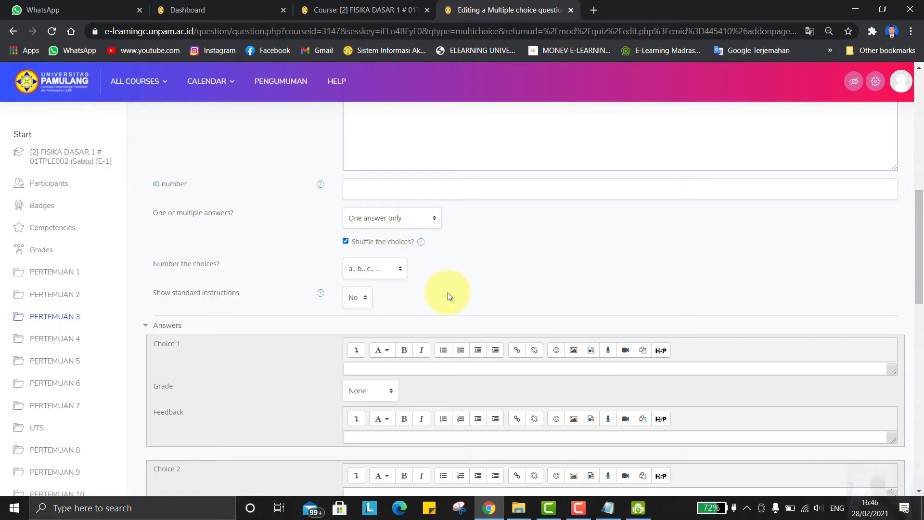
{"action": "scroll", "coordinate": [447, 289], "scroll_direction": "down", "scroll_amount": 2}
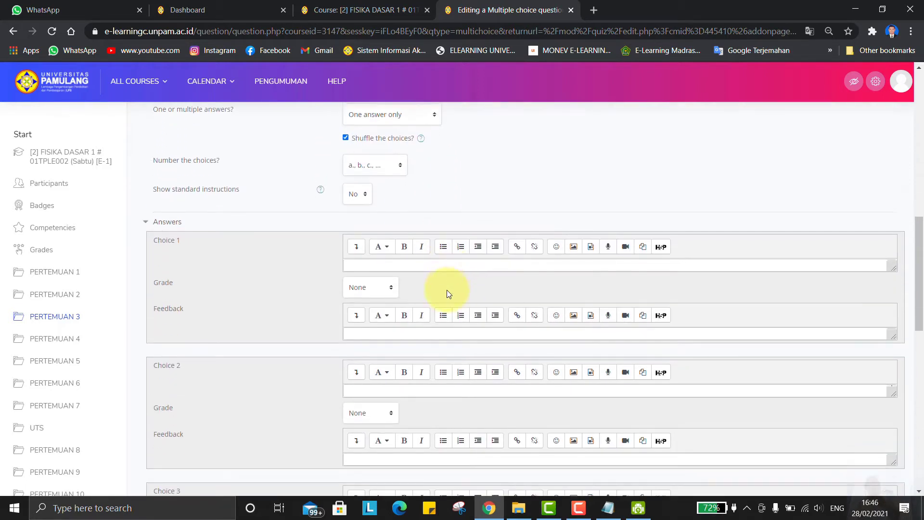
- Fill in the five answer choices with 1, 2, 3, 4 and 5 in order
{"action": "left_click", "coordinate": [364, 266]}
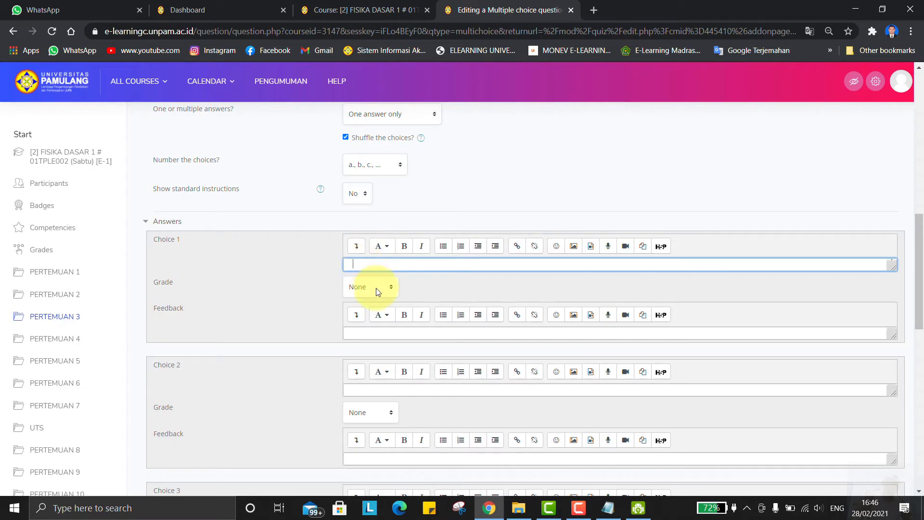
{"action": "left_click", "coordinate": [365, 390]}
{"action": "type", "text": "2"}
{"action": "scroll", "coordinate": [380, 436], "scroll_direction": "down", "scroll_amount": 5}
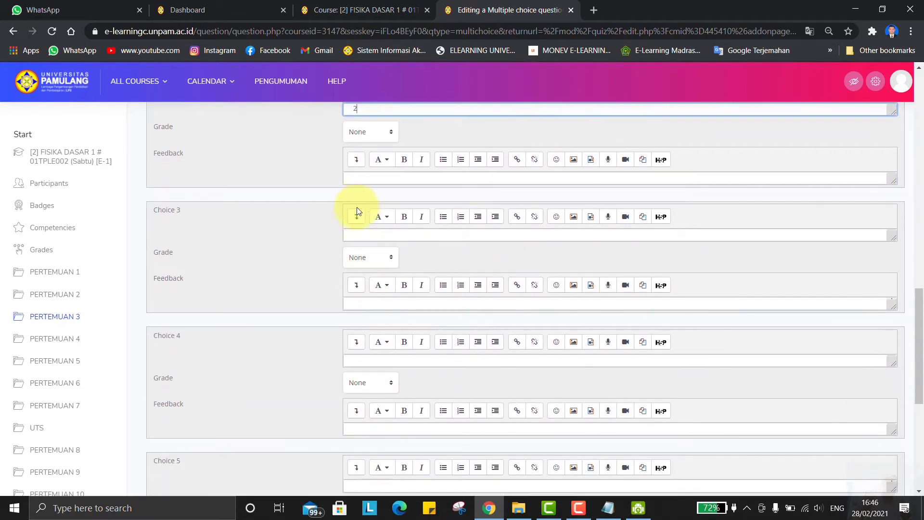
{"action": "left_click", "coordinate": [350, 238]}
{"action": "type", "text": "3"}
{"action": "left_click", "coordinate": [351, 361]}
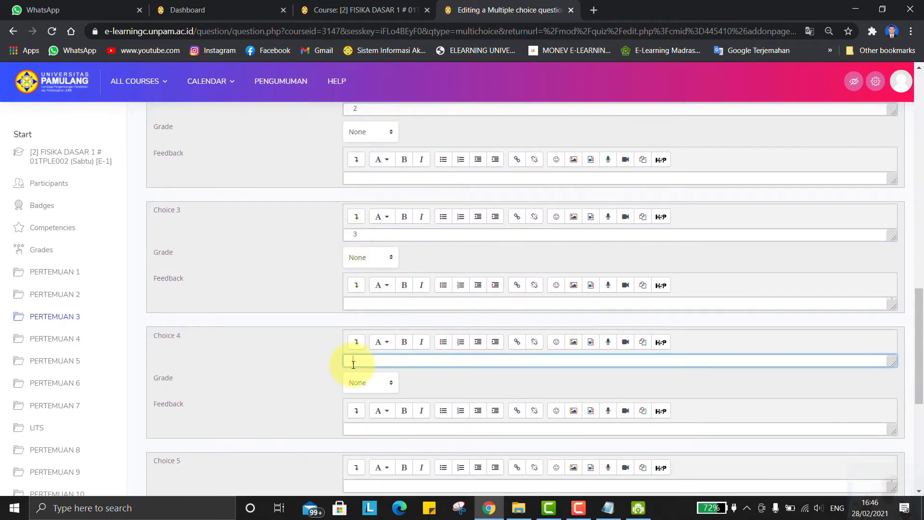
{"action": "type", "text": "4"}
{"action": "scroll", "coordinate": [355, 458], "scroll_direction": "down", "scroll_amount": 4}
{"action": "left_click", "coordinate": [362, 270]}
{"action": "type", "text": "5"}
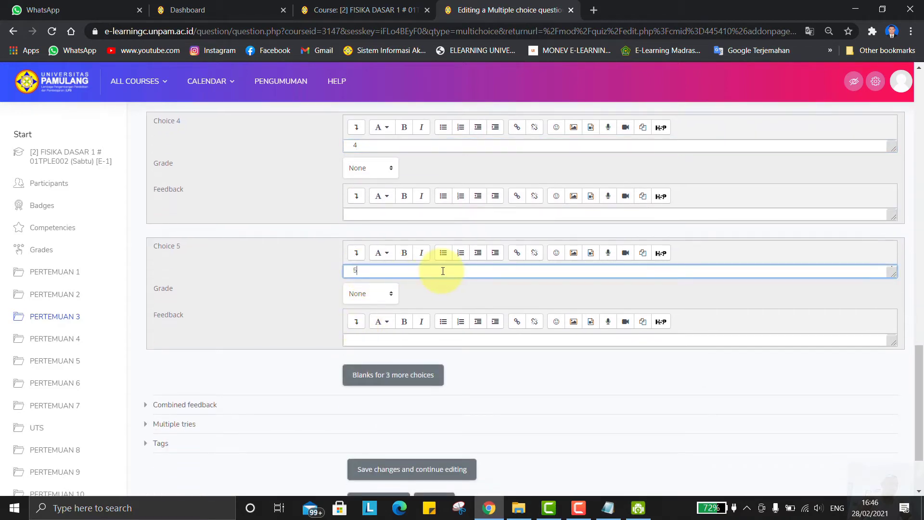
- Set the grade of choice 2, the answer "2", to 100%
{"action": "scroll", "coordinate": [442, 270], "scroll_direction": "up", "scroll_amount": 15}
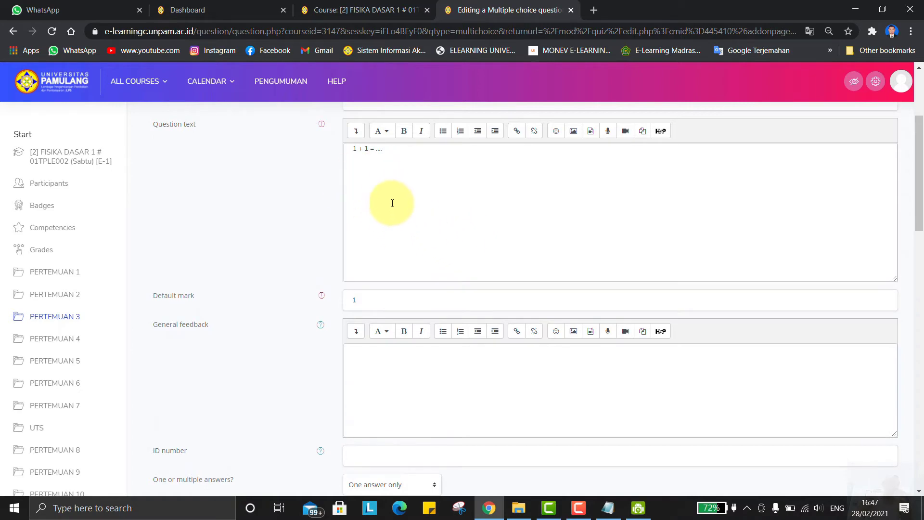
{"action": "scroll", "coordinate": [392, 203], "scroll_direction": "down", "scroll_amount": 15}
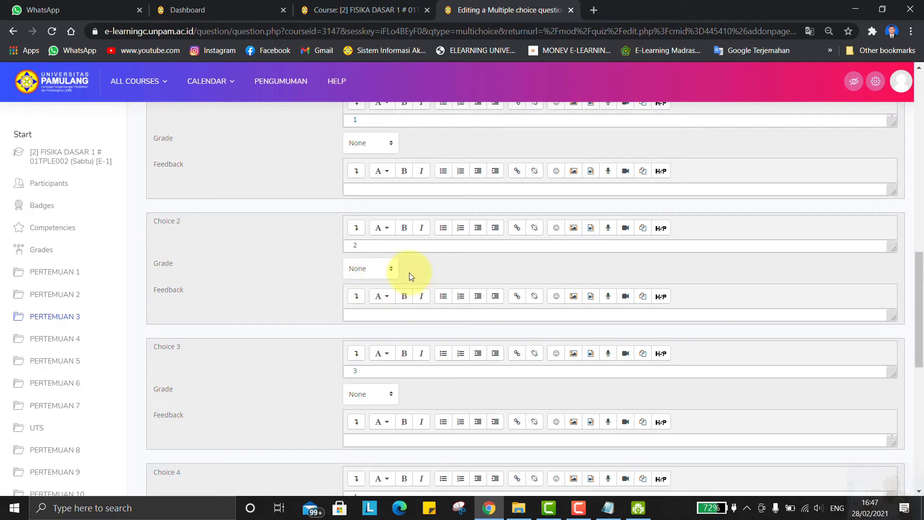
{"action": "left_click", "coordinate": [391, 270]}
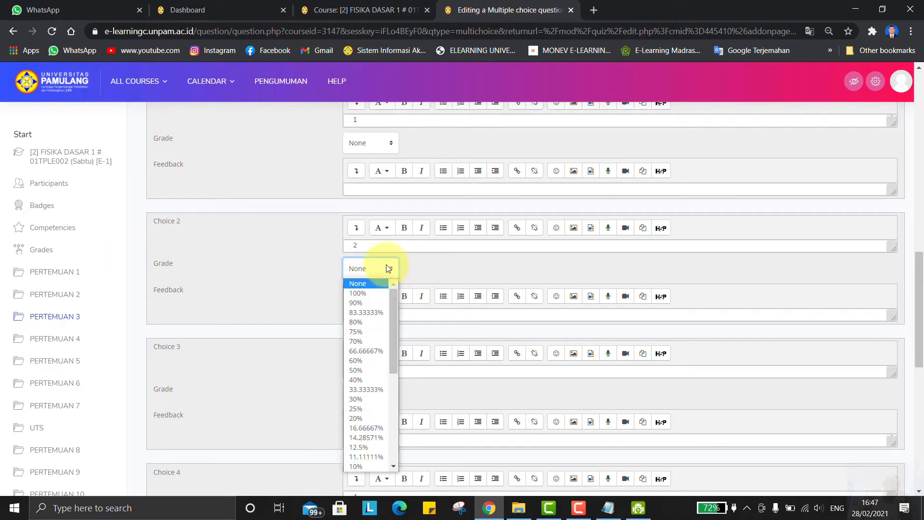
{"action": "left_click", "coordinate": [368, 292]}
{"action": "scroll", "coordinate": [434, 215], "scroll_direction": "up", "scroll_amount": 3}
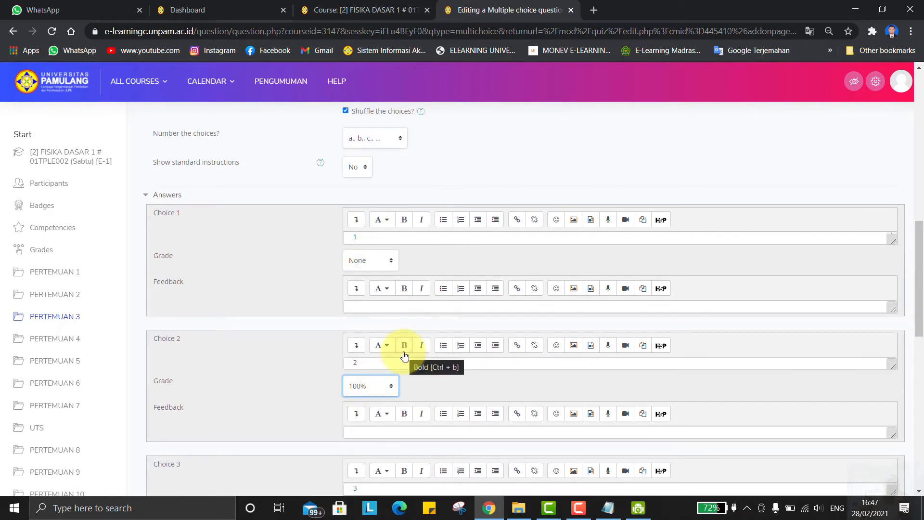
{"action": "scroll", "coordinate": [458, 340], "scroll_direction": "down", "scroll_amount": 7}
{"action": "scroll", "coordinate": [459, 341], "scroll_direction": "down", "scroll_amount": 5}
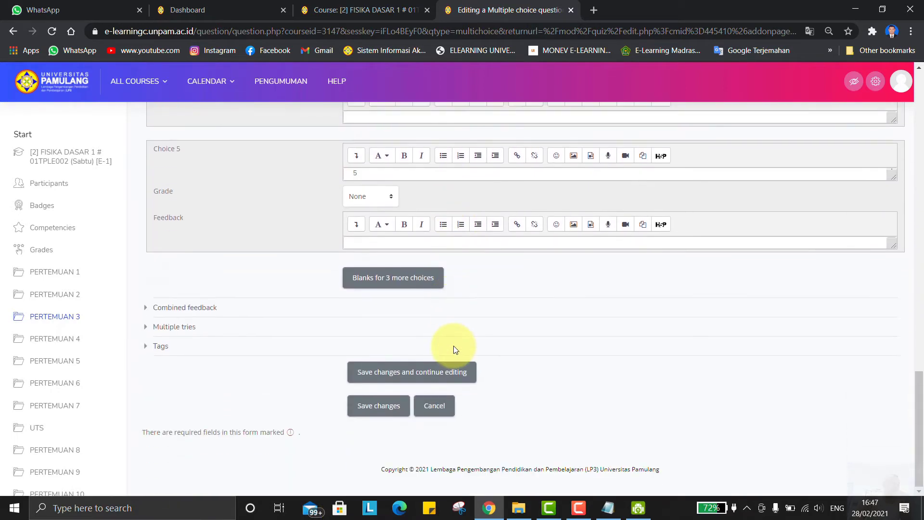
{"action": "left_click", "coordinate": [366, 410]}
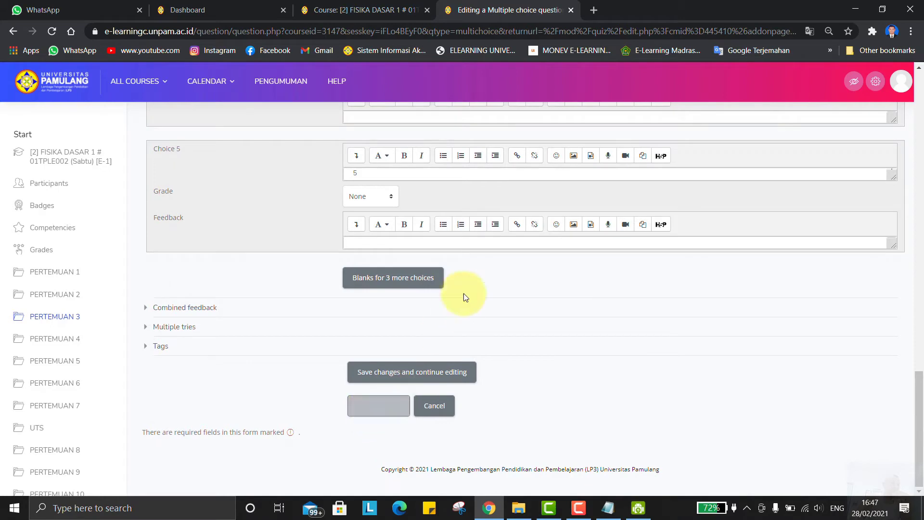
- Go back to the question text and place the cursor after "1 + 1 = ..."
{"action": "scroll", "coordinate": [456, 255], "scroll_direction": "up", "scroll_amount": 14}
{"action": "scroll", "coordinate": [456, 253], "scroll_direction": "up", "scroll_amount": 7}
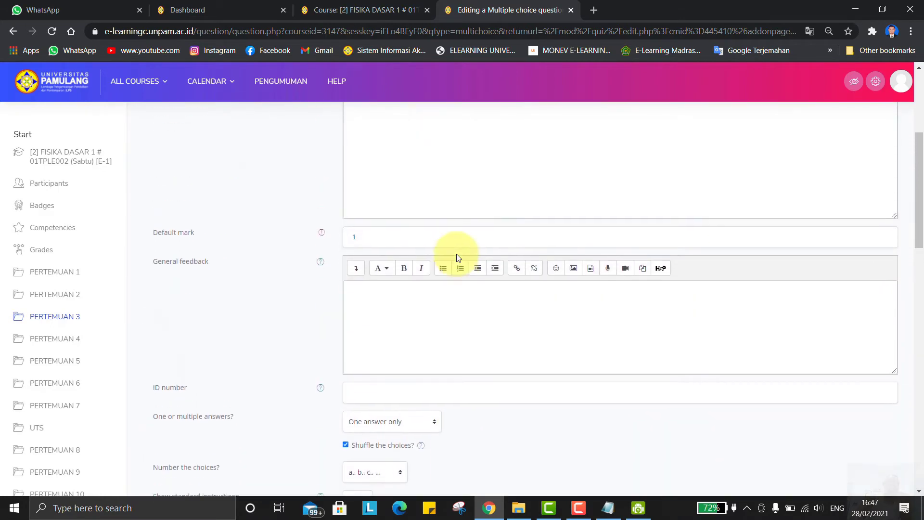
{"action": "scroll", "coordinate": [457, 254], "scroll_direction": "down", "scroll_amount": 1}
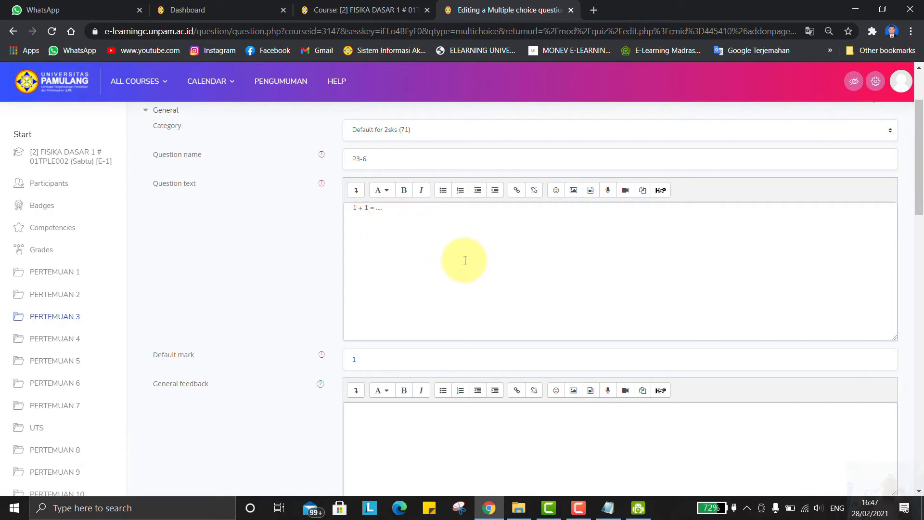
{"action": "left_click", "coordinate": [505, 220]}
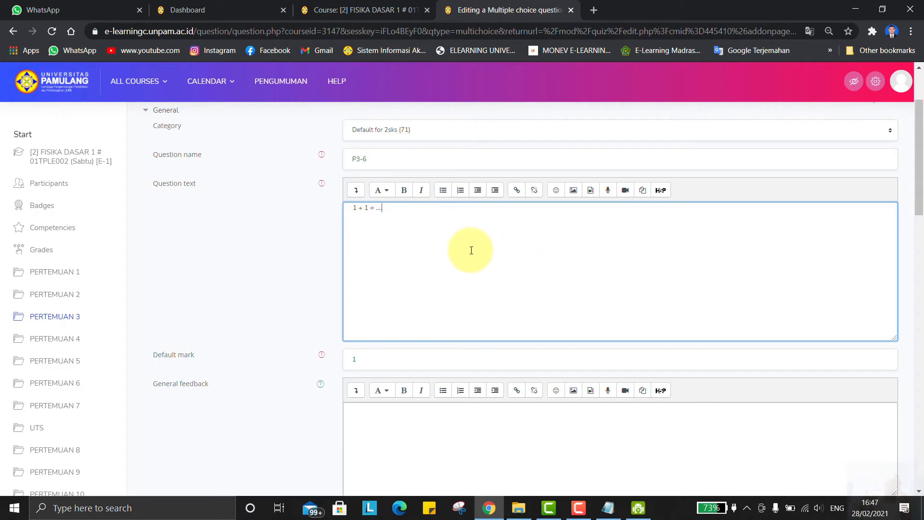
- Switch to File Explorer, go up to the Modul folder and look through its course folders
{"action": "left_click", "coordinate": [519, 507]}
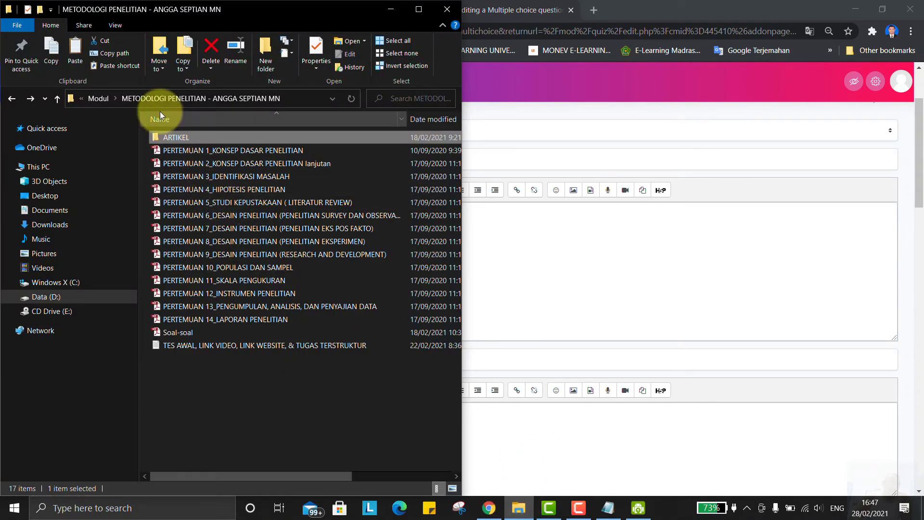
{"action": "left_click", "coordinate": [98, 98]}
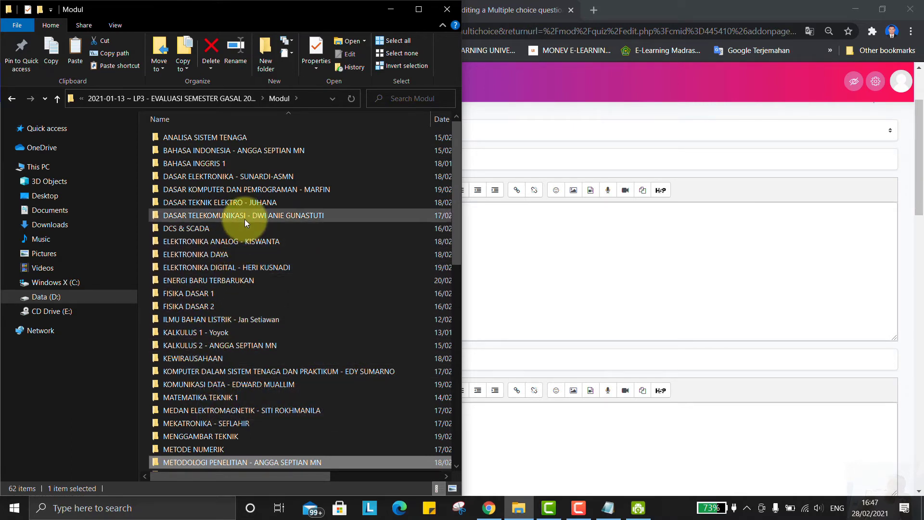
{"action": "scroll", "coordinate": [220, 386], "scroll_direction": "down", "scroll_amount": 1}
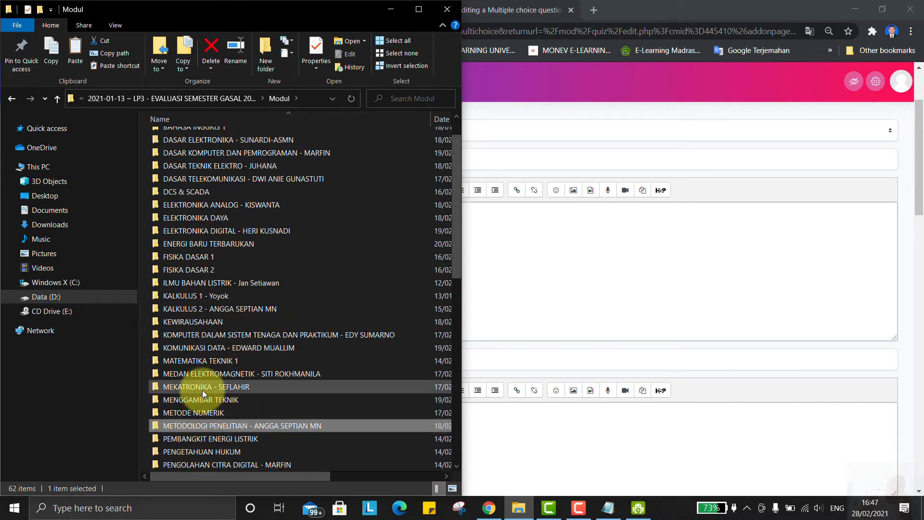
{"action": "left_click", "coordinate": [202, 374]}
{"action": "scroll", "coordinate": [202, 385], "scroll_direction": "down", "scroll_amount": 2}
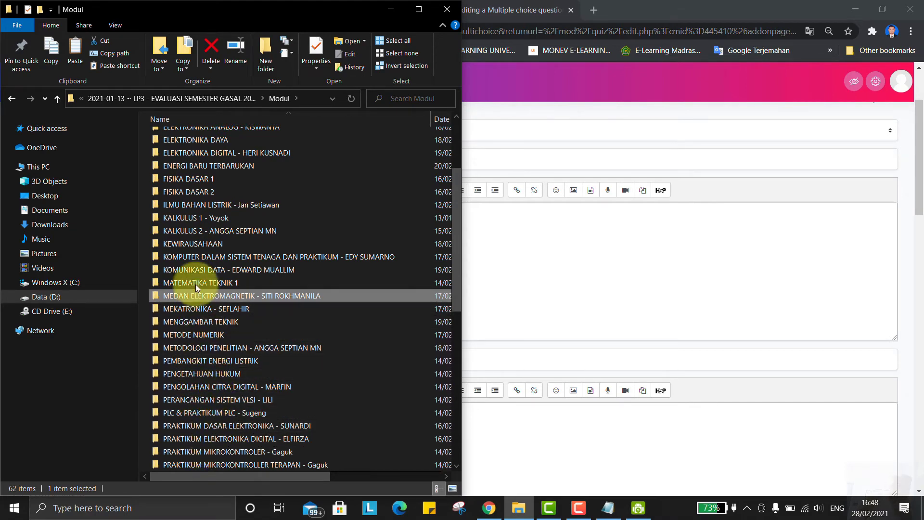
{"action": "scroll", "coordinate": [196, 288], "scroll_direction": "up", "scroll_amount": 2}
{"action": "scroll", "coordinate": [196, 269], "scroll_direction": "up", "scroll_amount": 1}
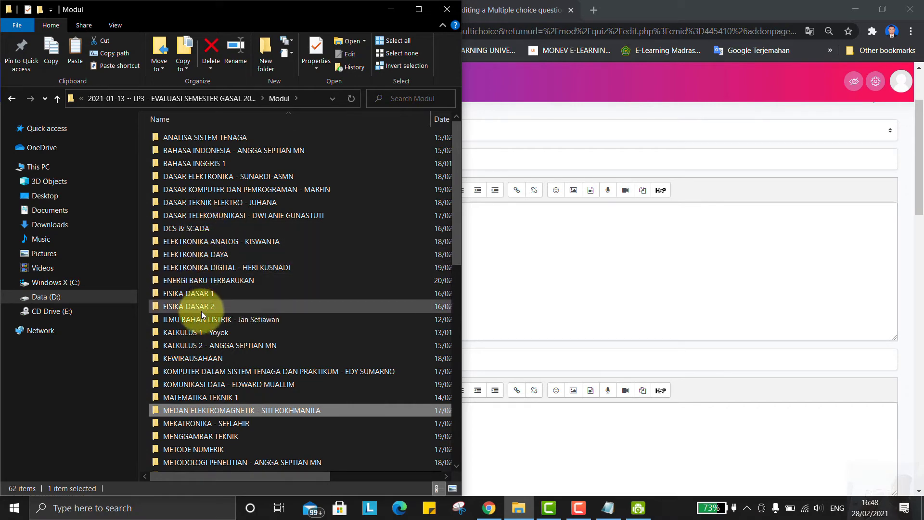
{"action": "scroll", "coordinate": [201, 315], "scroll_direction": "down", "scroll_amount": 5}
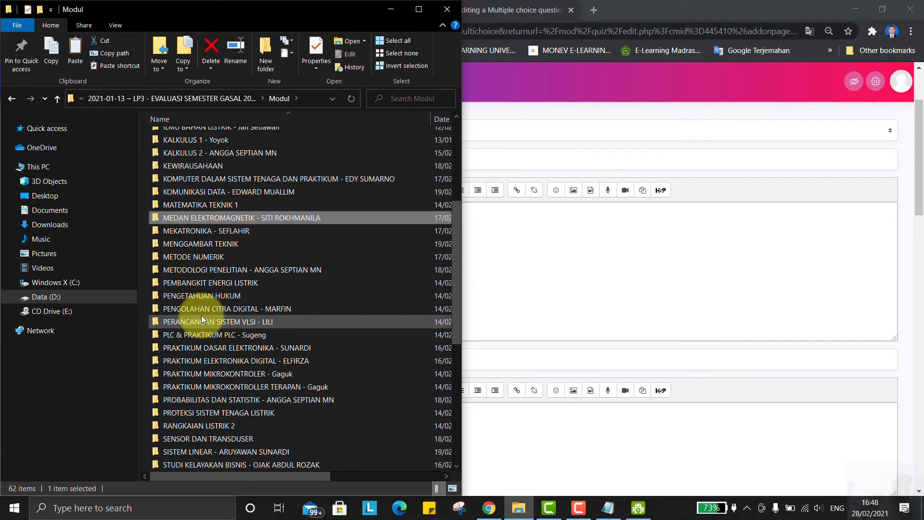
{"action": "scroll", "coordinate": [201, 315], "scroll_direction": "down", "scroll_amount": 2}
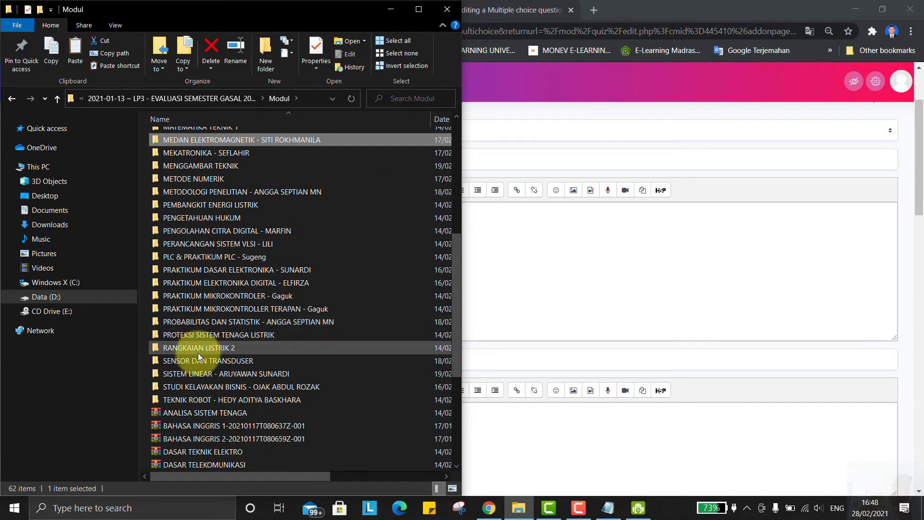
- Open the MEDAN ELEKTROMAGNETIK course folder inside Modul
{"action": "left_click", "coordinate": [195, 273]}
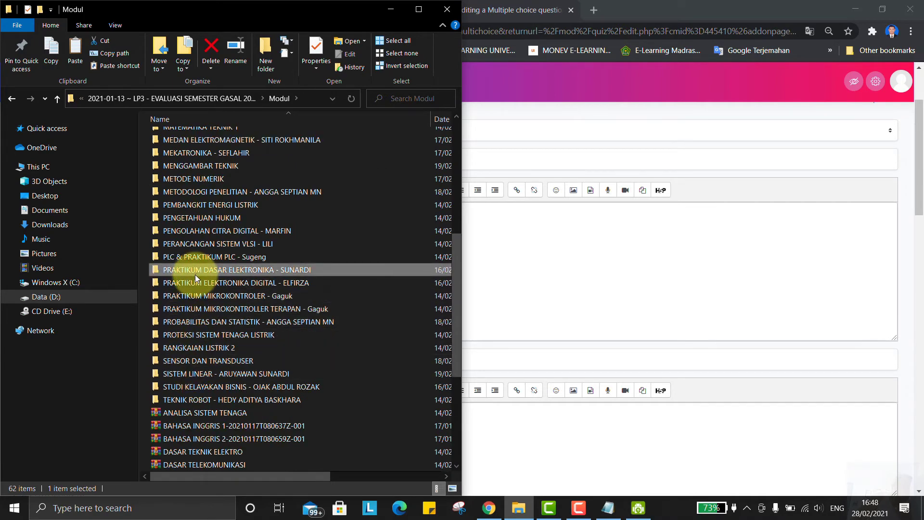
{"action": "key", "text": "Up"}
{"action": "key", "text": "Up"}
{"action": "key", "text": "Up"}
{"action": "key", "text": "Up"}
{"action": "key", "text": "Up"}
{"action": "key", "text": "Up"}
{"action": "key", "text": "Up"}
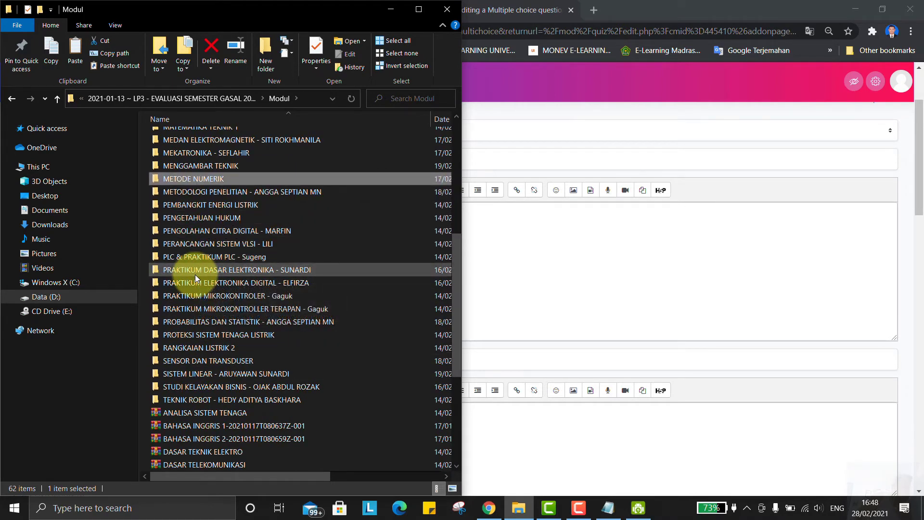
{"action": "key", "text": "Up"}
{"action": "key", "text": "Up"}
{"action": "key", "text": "Up"}
{"action": "key", "text": "Return"}
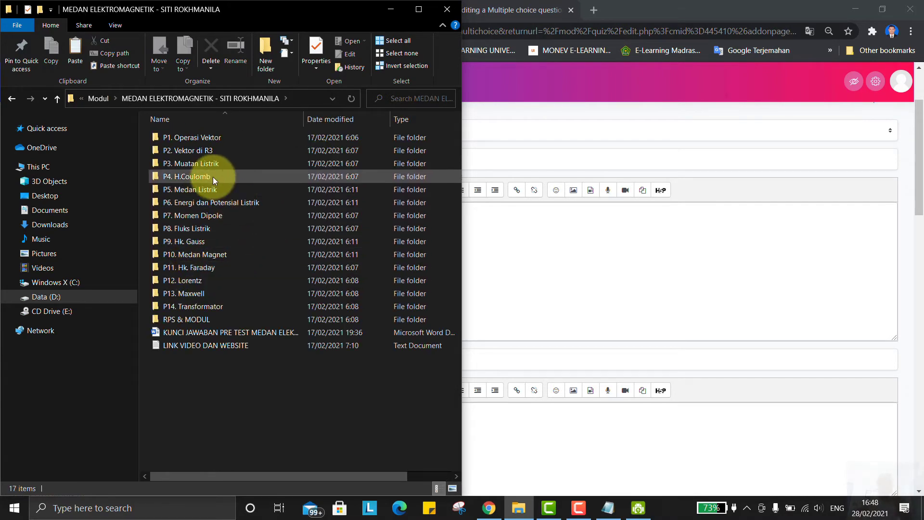
- Open the KUNCI JAWABAN PRE TEST Word document, look through its answer keys including the equation-based answers, and close it
{"action": "double_click", "coordinate": [188, 333]}
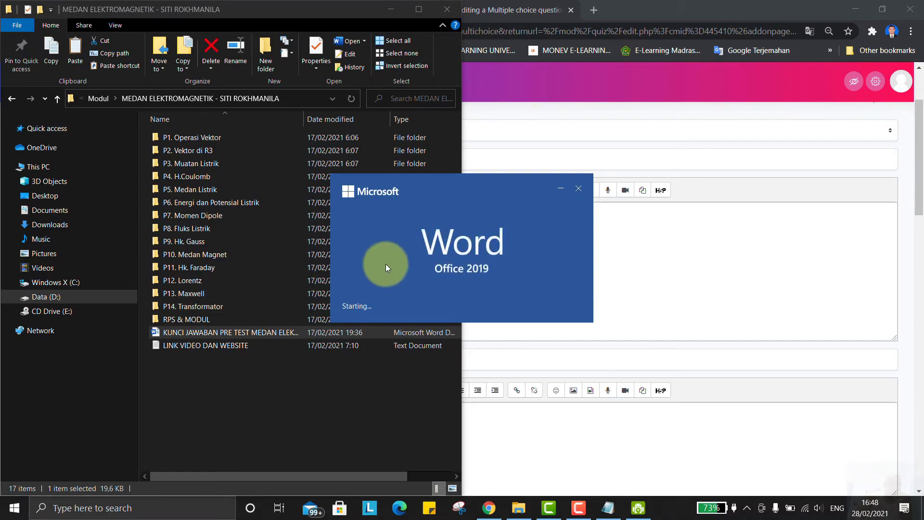
{"action": "left_click_drag", "start_coordinate": [113, 328], "coordinate": [0, 303]}
{"action": "scroll", "coordinate": [258, 289], "scroll_direction": "down", "scroll_amount": 20}
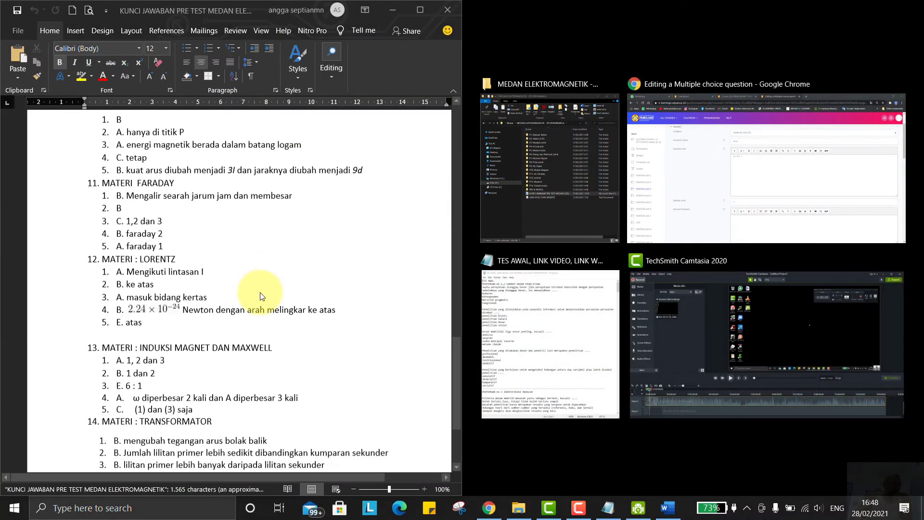
{"action": "scroll", "coordinate": [393, 120], "scroll_direction": "up", "scroll_amount": 12}
{"action": "scroll", "coordinate": [394, 121], "scroll_direction": "up", "scroll_amount": 1}
{"action": "left_click", "coordinate": [448, 10]}
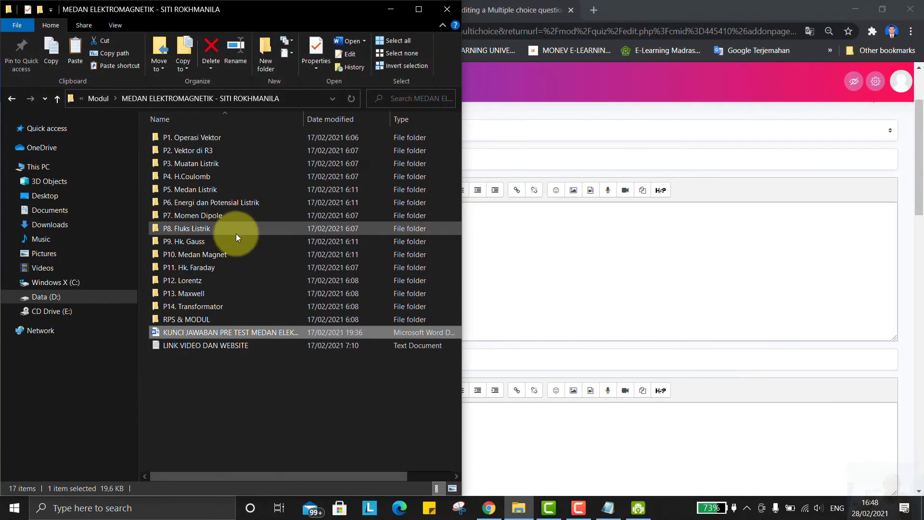
- Look through the P2. Vektor di R3 and RPS & MODUL folders, returning to the MEDAN ELEKTROMAGNETIK course folder
{"action": "double_click", "coordinate": [197, 150]}
{"action": "double_click", "coordinate": [197, 138]}
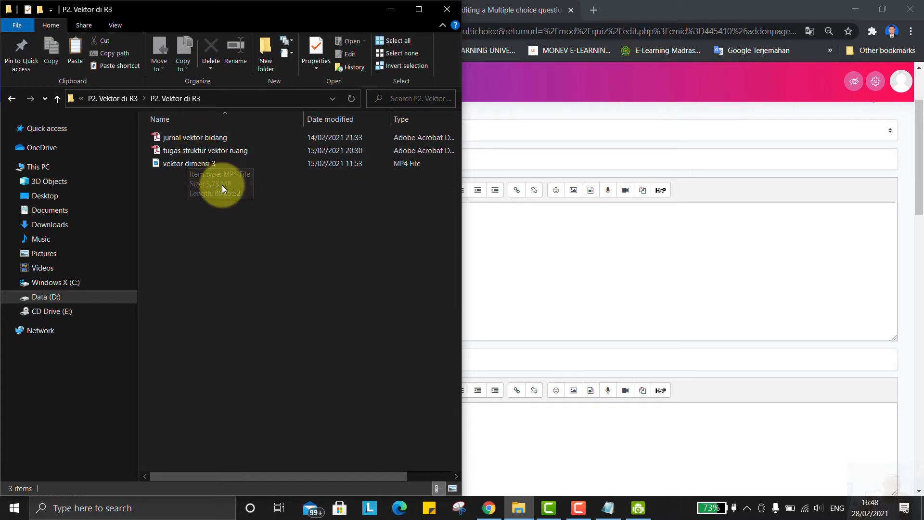
{"action": "key", "text": "BackSpace"}
{"action": "key", "text": "BackSpace"}
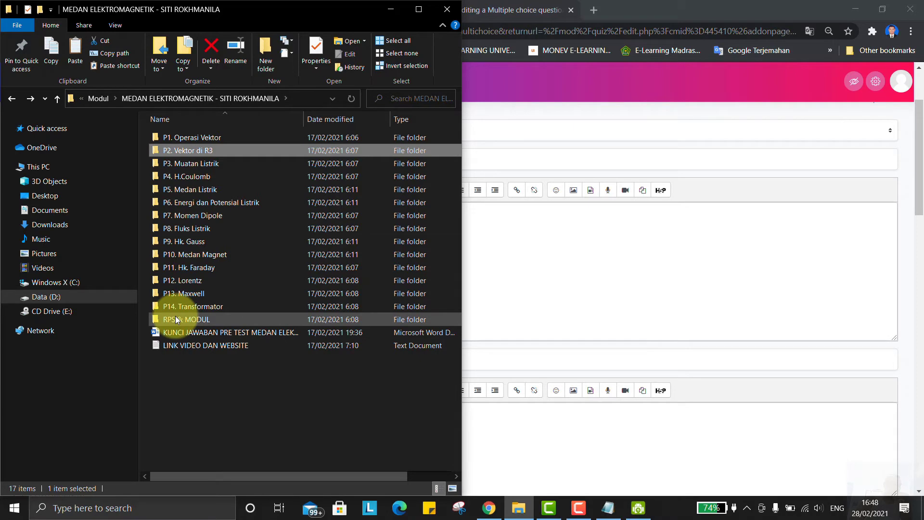
{"action": "double_click", "coordinate": [179, 320]}
{"action": "key", "text": "BackSpace"}
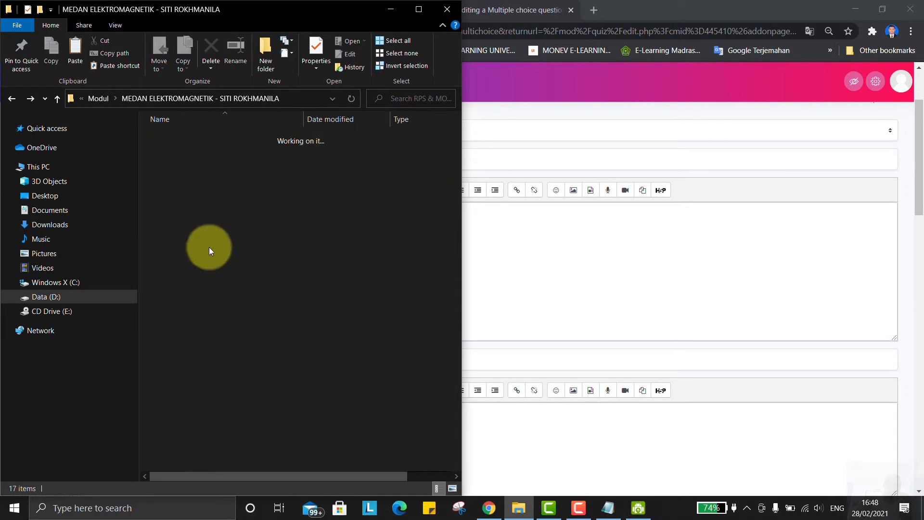
- Open the SOAL PRE TEST document inside the nested P4. H.Coulomb folder, look through its questions and close it
{"action": "double_click", "coordinate": [195, 176]}
{"action": "left_click", "coordinate": [189, 139]}
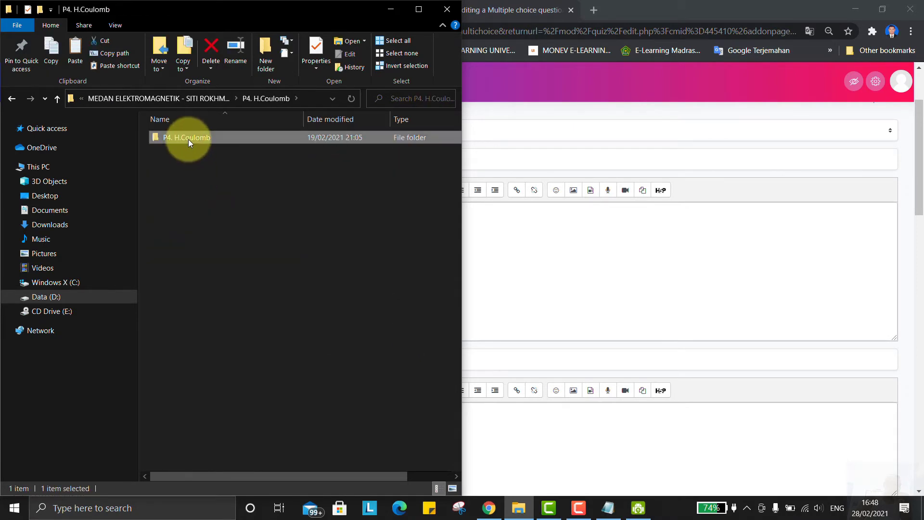
{"action": "double_click", "coordinate": [188, 140]}
{"action": "left_click", "coordinate": [186, 164]}
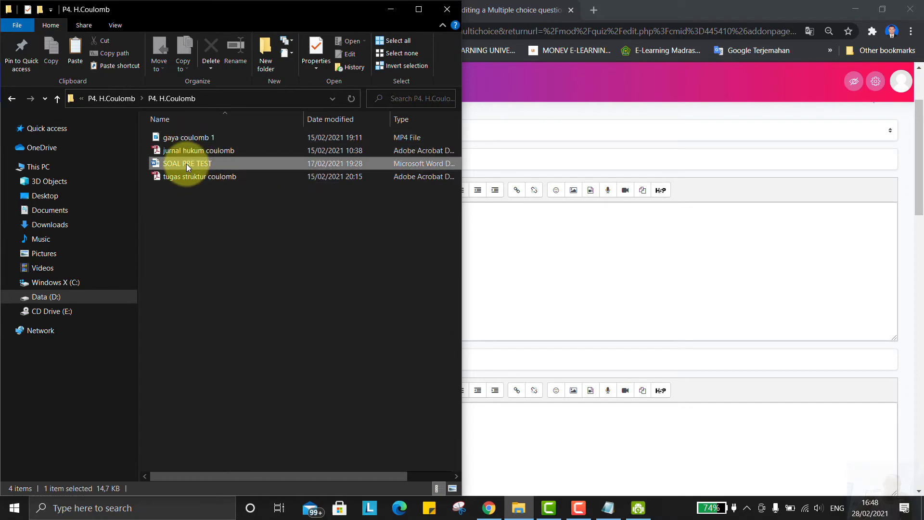
{"action": "double_click", "coordinate": [187, 163]}
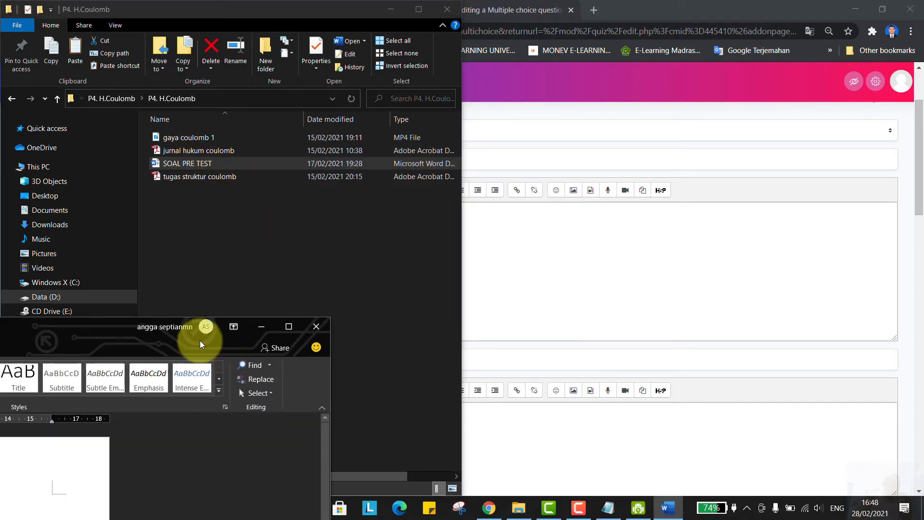
{"action": "key", "text": "super+Left"}
{"action": "scroll", "coordinate": [231, 279], "scroll_direction": "down", "scroll_amount": 10}
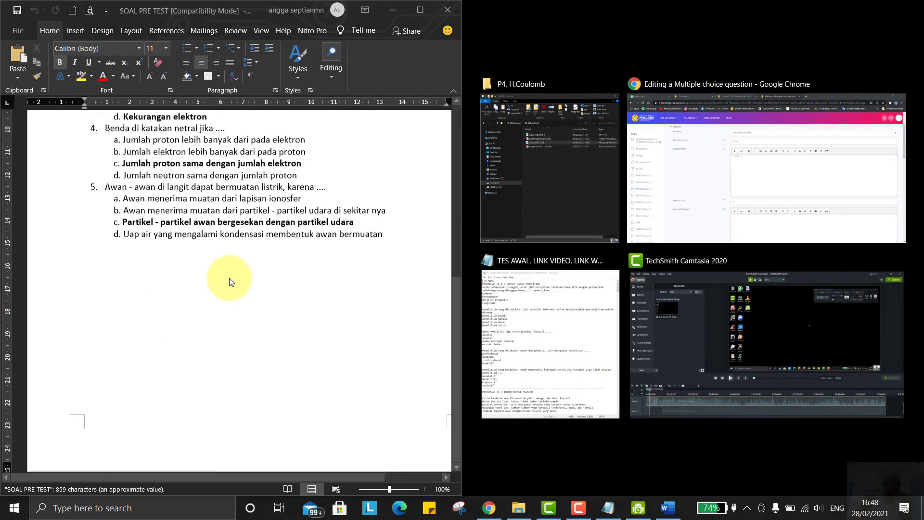
{"action": "scroll", "coordinate": [230, 281], "scroll_direction": "up", "scroll_amount": 10}
{"action": "left_click", "coordinate": [447, 11]}
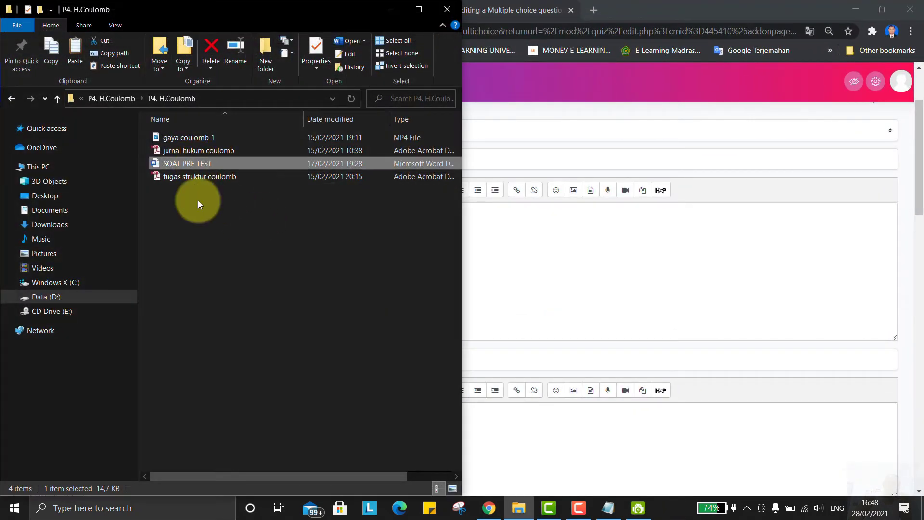
- Go back to the course folder, open the SOAL PRE TEST document in P5. Medan Listrik, look through it and close it
{"action": "key", "text": "alt+Up"}
{"action": "key", "text": "alt+Up"}
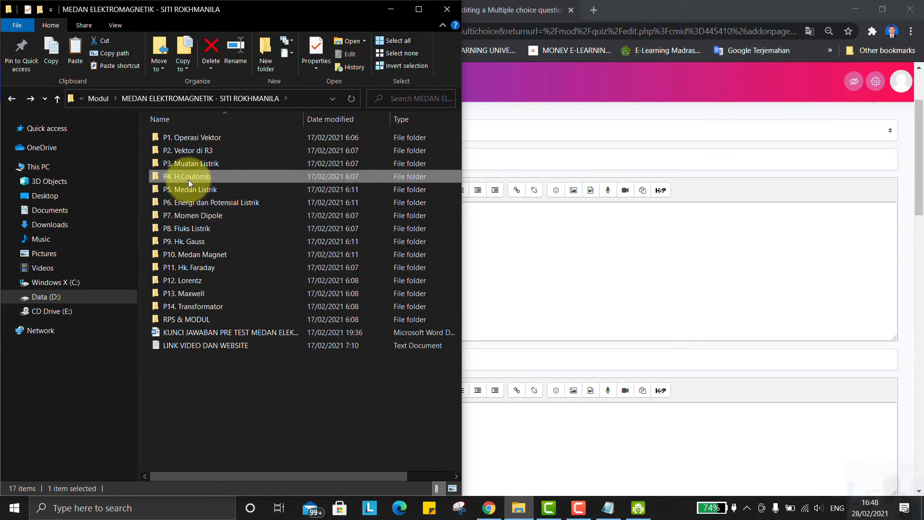
{"action": "double_click", "coordinate": [184, 189]}
{"action": "double_click", "coordinate": [185, 136]}
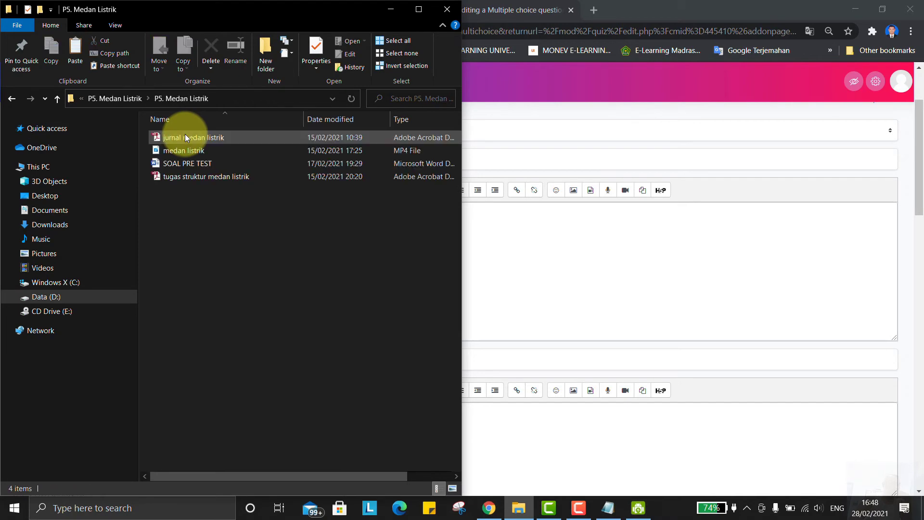
{"action": "double_click", "coordinate": [178, 163]}
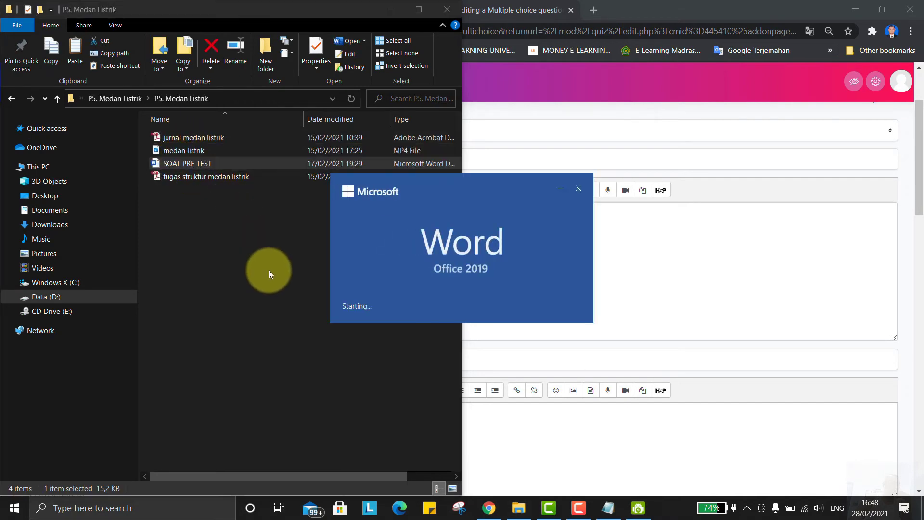
{"action": "key", "text": "super+Left"}
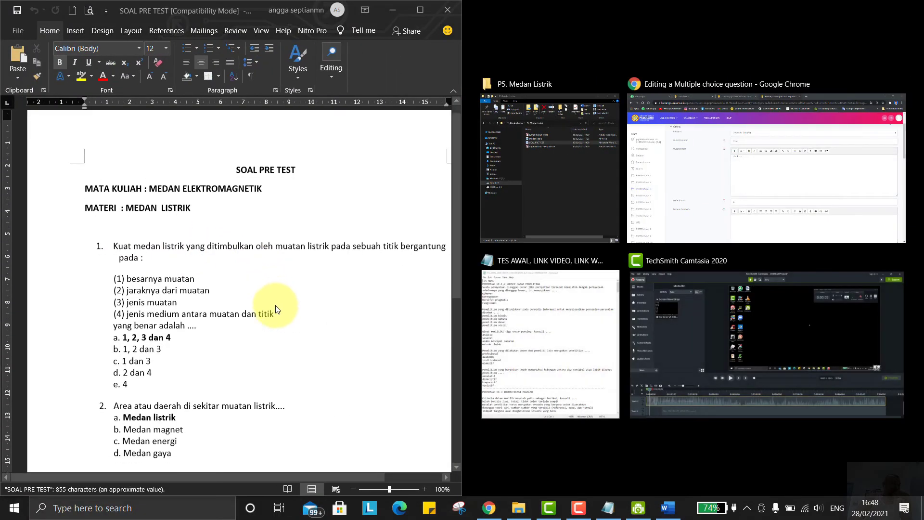
{"action": "scroll", "coordinate": [259, 279], "scroll_direction": "down", "scroll_amount": 5}
{"action": "left_click", "coordinate": [448, 9]}
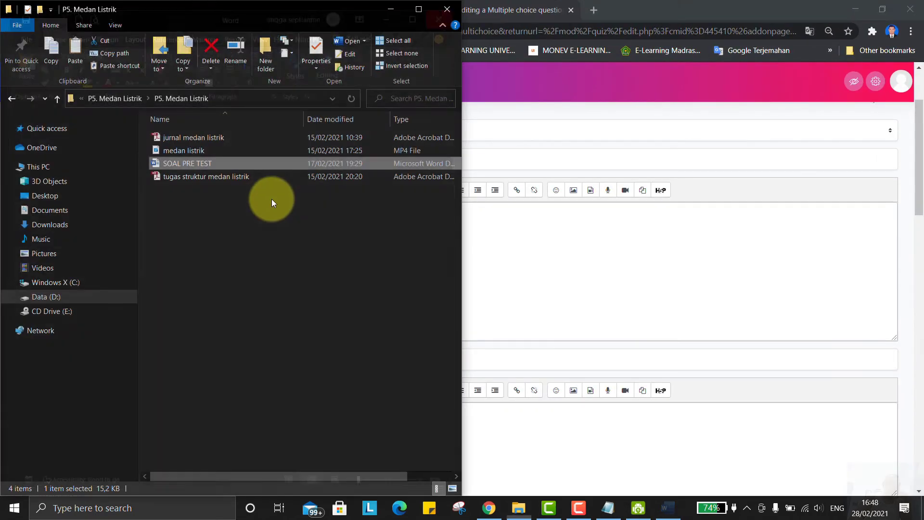
- Open the pre test operasi vektor document from the nested P1. Operasi Vektor folder and review its questions, enlarging question 1
{"action": "key", "text": "BackSpace"}
{"action": "key", "text": "BackSpace"}
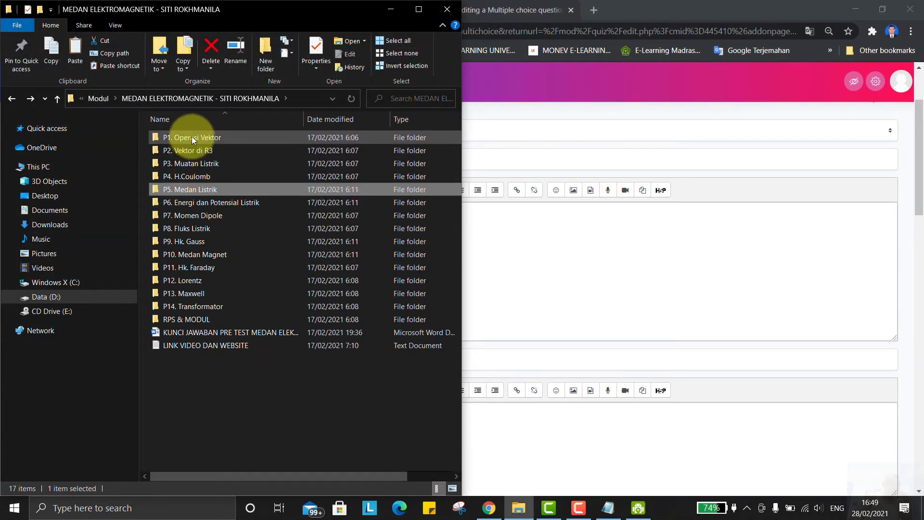
{"action": "double_click", "coordinate": [191, 137]}
{"action": "double_click", "coordinate": [192, 137]}
{"action": "double_click", "coordinate": [198, 164]}
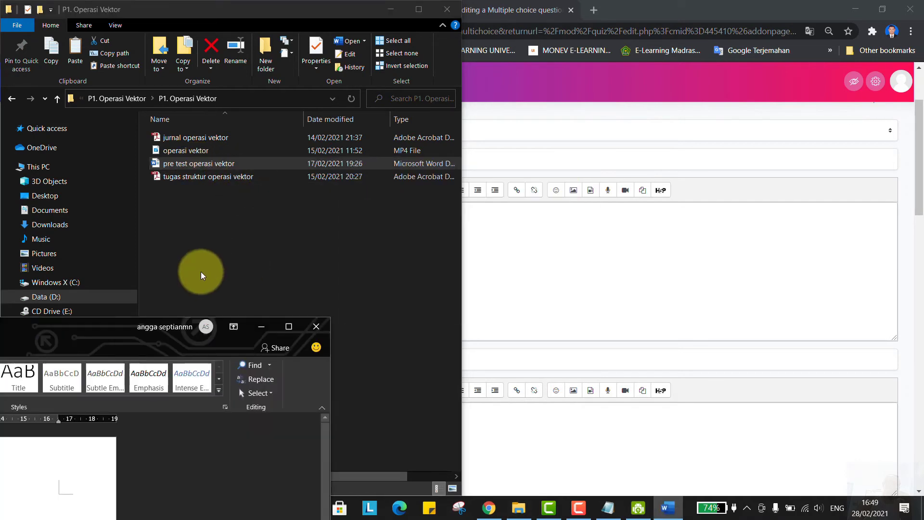
{"action": "key", "text": "super+Left"}
{"action": "scroll", "coordinate": [244, 266], "scroll_direction": "down", "scroll_amount": 10}
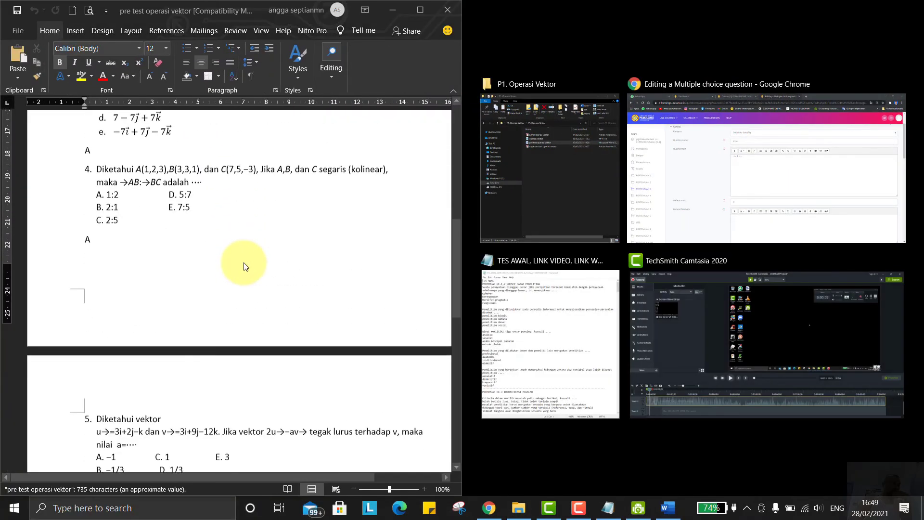
{"action": "scroll", "coordinate": [243, 263], "scroll_direction": "up", "scroll_amount": 15}
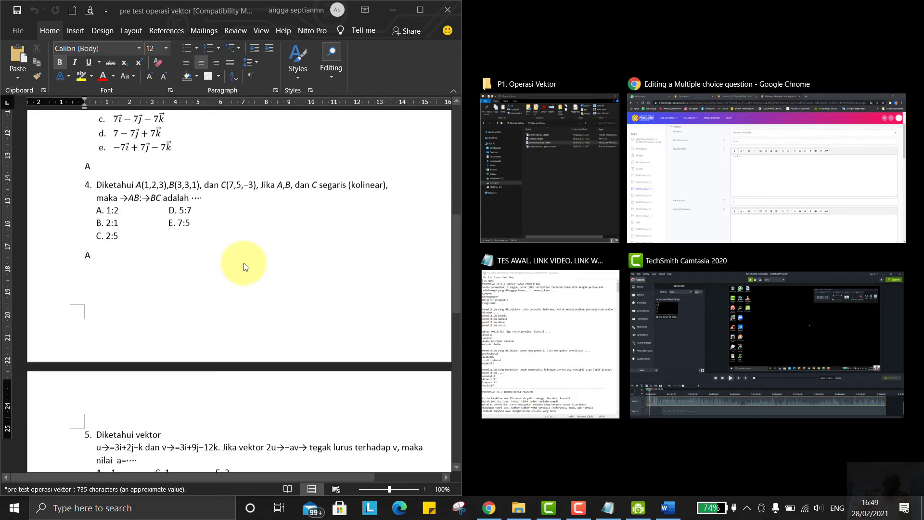
{"action": "scroll", "coordinate": [243, 263], "scroll_direction": "up", "scroll_amount": 2}
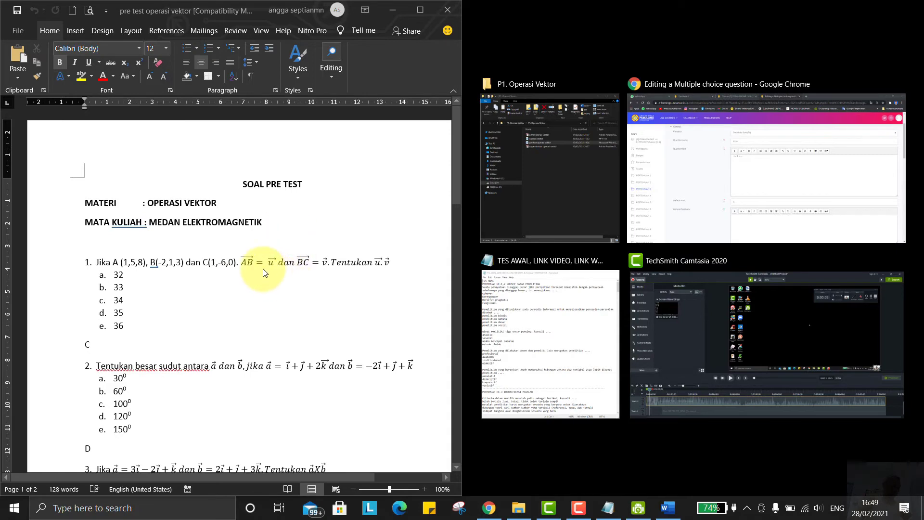
{"action": "scroll", "coordinate": [264, 273], "scroll_direction": "up", "scroll_amount": 4}
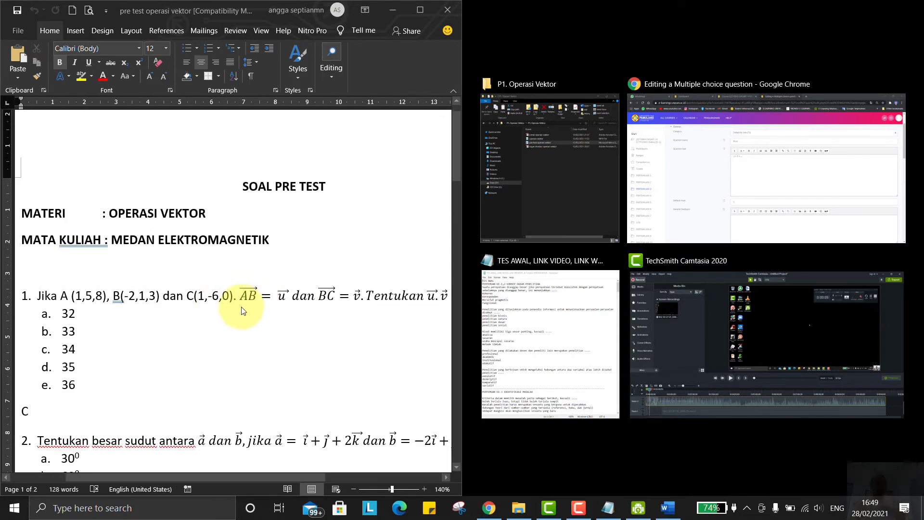
- Try to paste the "AB =" part of question 1's equation into the quiz question text, enlarge the pasted image and delete it
{"action": "left_click", "coordinate": [240, 295]}
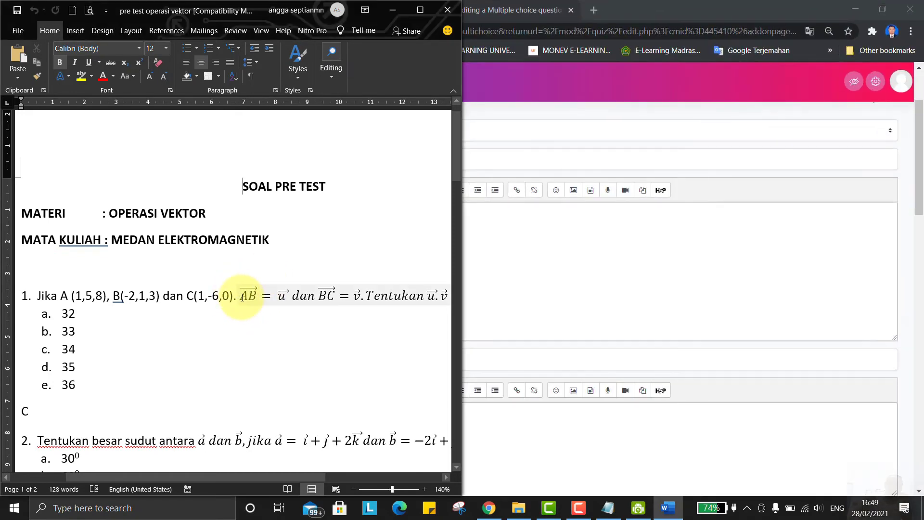
{"action": "left_click_drag", "start_coordinate": [238, 291], "coordinate": [260, 291]}
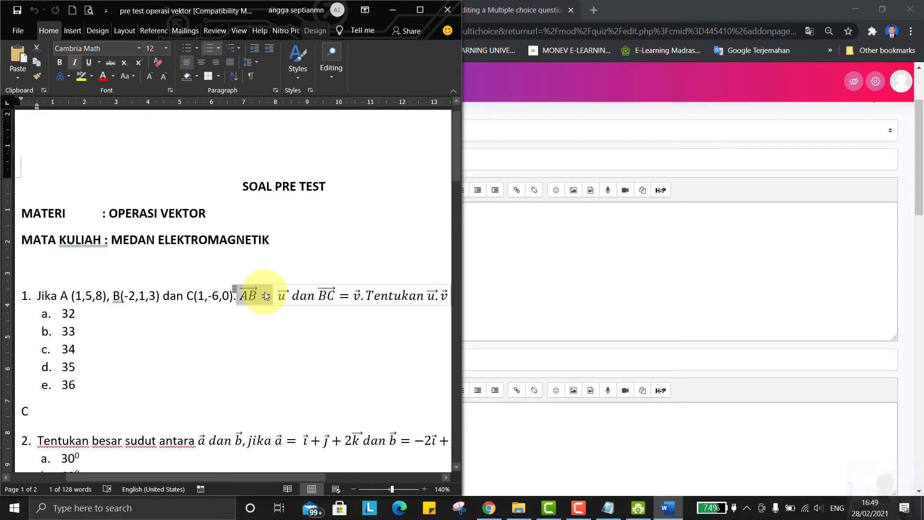
{"action": "left_click", "coordinate": [497, 231]}
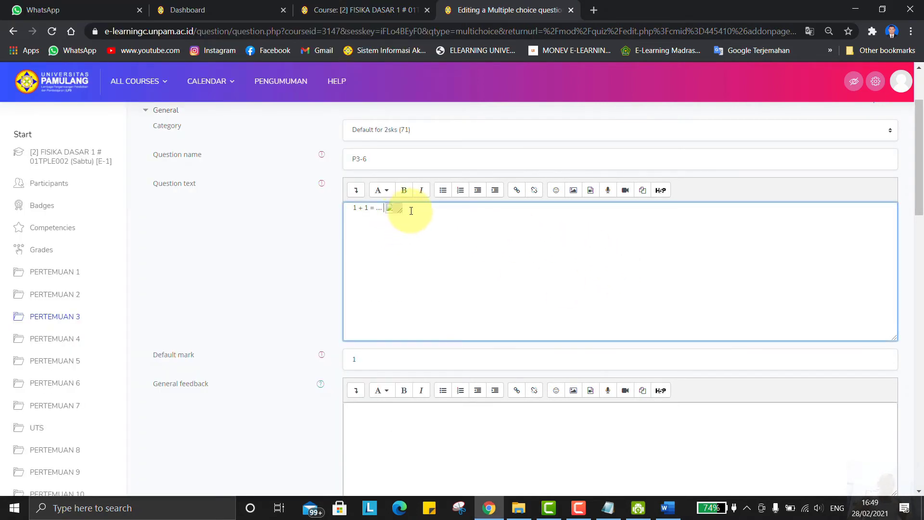
{"action": "left_click", "coordinate": [396, 209]}
{"action": "left_click_drag", "start_coordinate": [396, 208], "coordinate": [469, 255]}
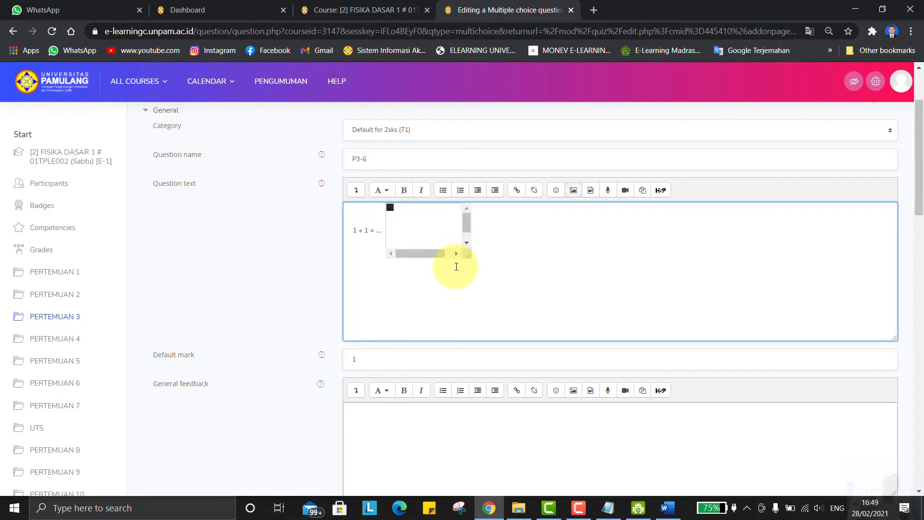
{"action": "key", "text": "Delete"}
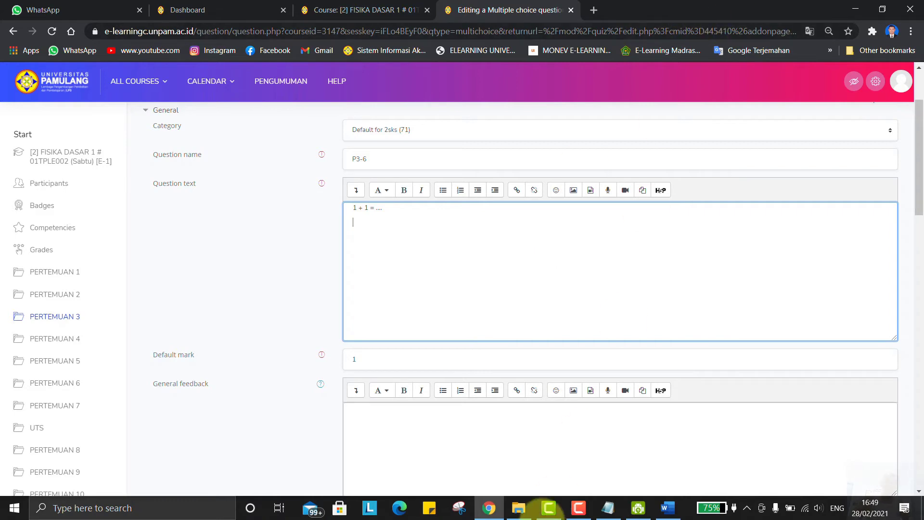
- Switch back to the Word document, maximize its window and set the zoom to 150% with question 1 in full view
{"action": "left_click", "coordinate": [668, 508]}
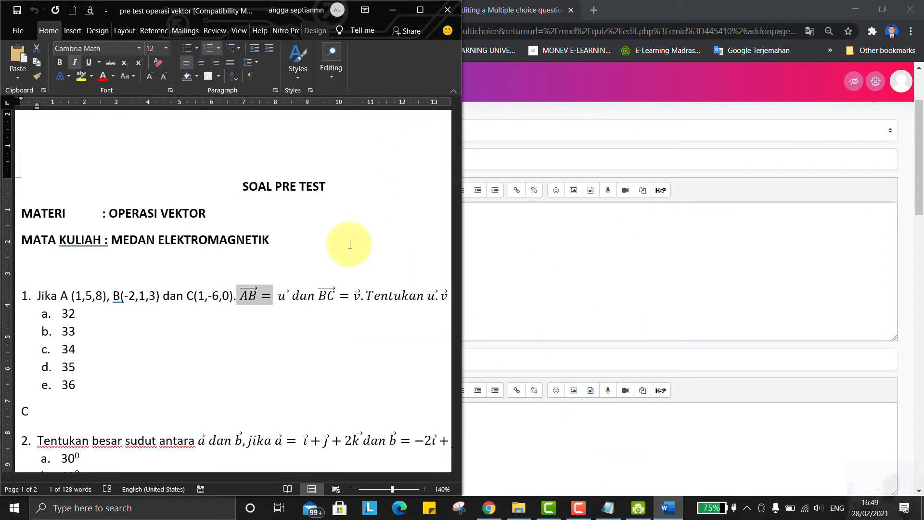
{"action": "left_click", "coordinate": [419, 9]}
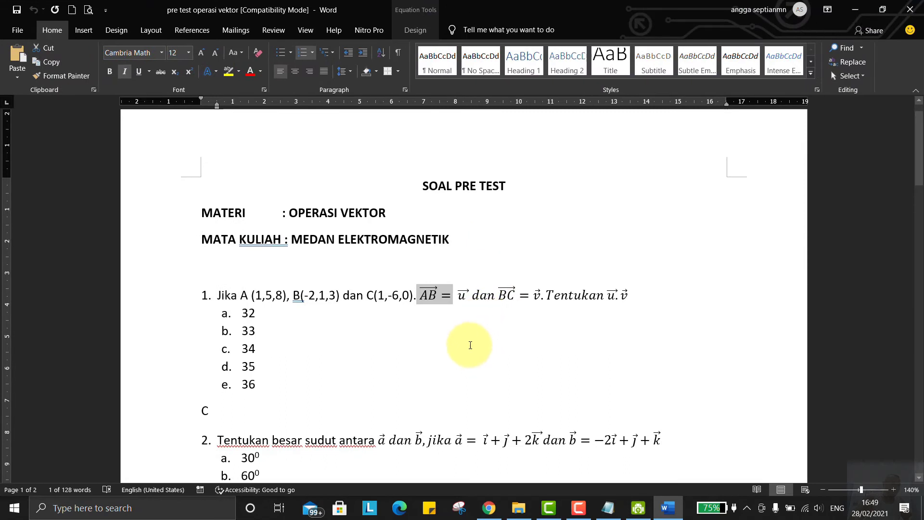
{"action": "left_click", "coordinate": [464, 293]}
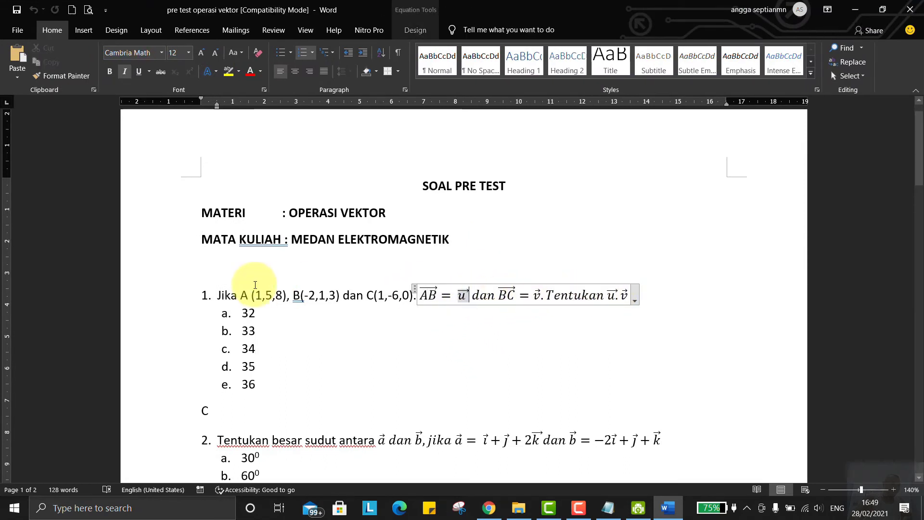
{"action": "left_click", "coordinate": [383, 382]}
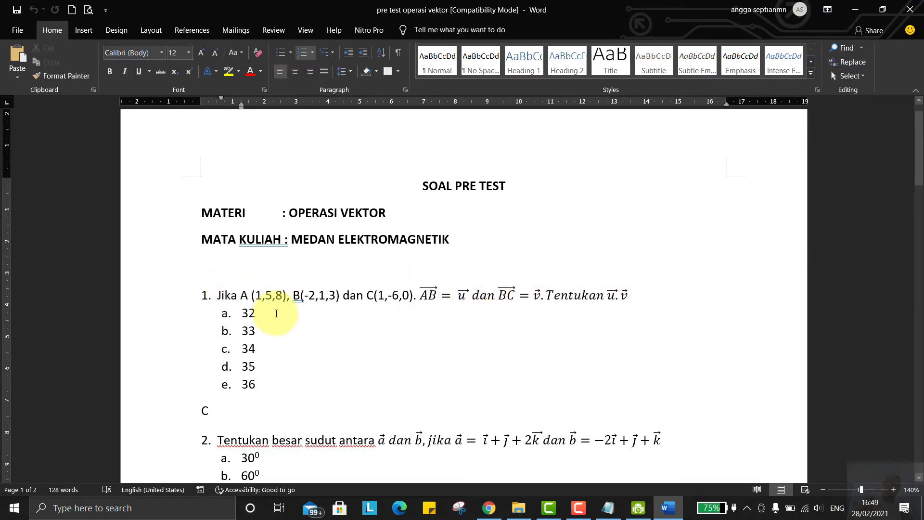
{"action": "left_click", "coordinate": [893, 489]}
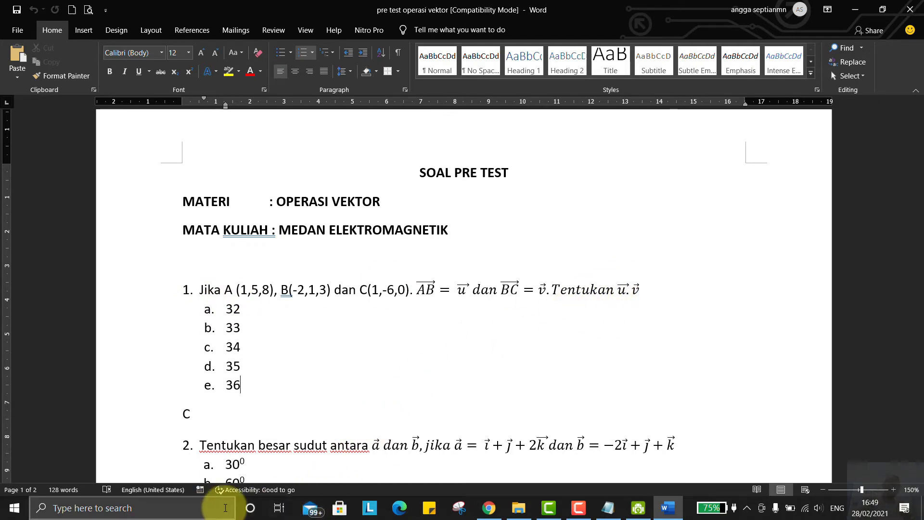
- Open Snipping Tool, look it up in the Windows search with "snipp" and close the search
{"action": "left_click", "coordinate": [460, 509]}
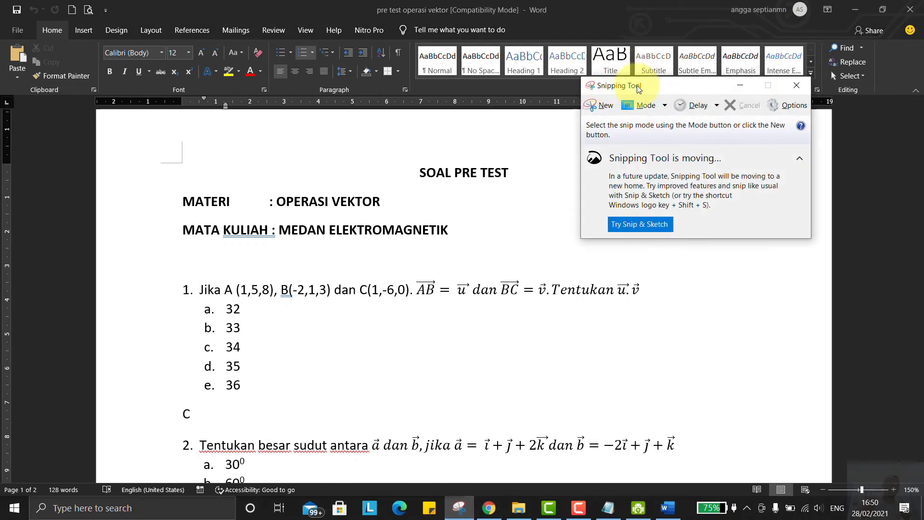
{"action": "left_click", "coordinate": [144, 509]}
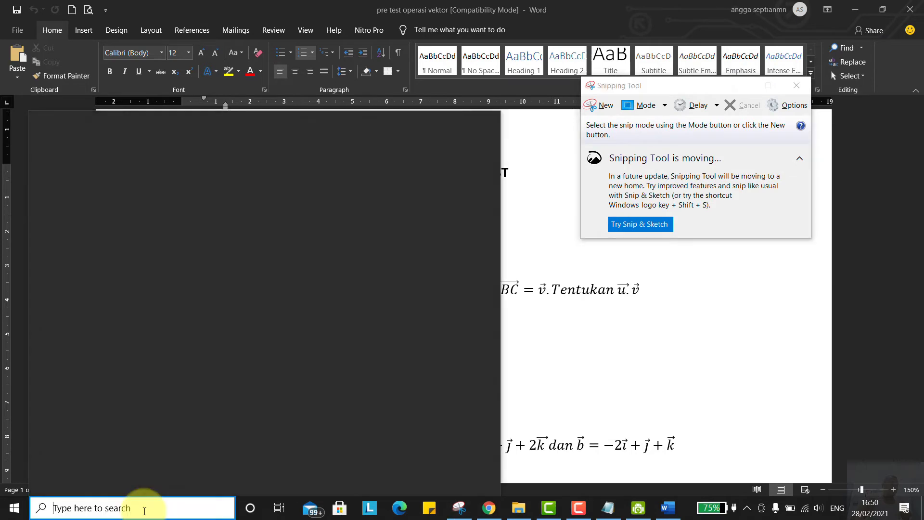
{"action": "type", "text": "snipp"}
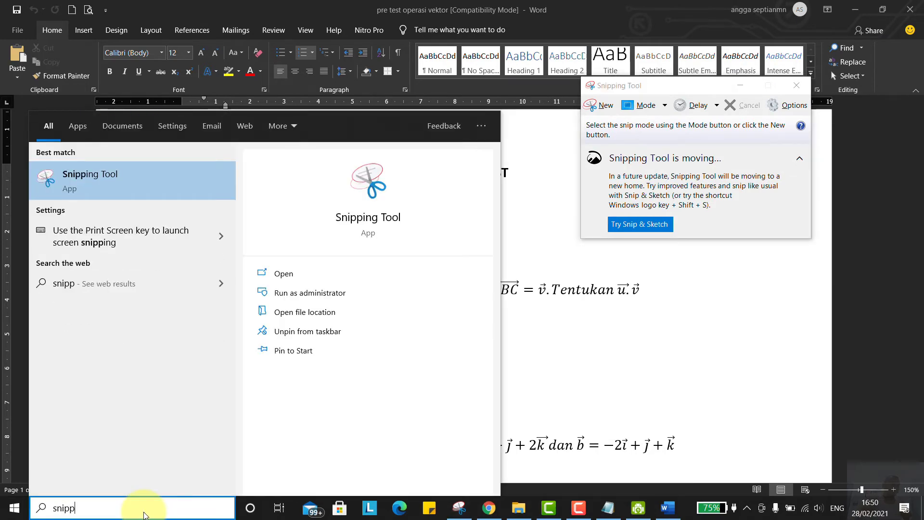
{"action": "left_click", "coordinate": [775, 198]}
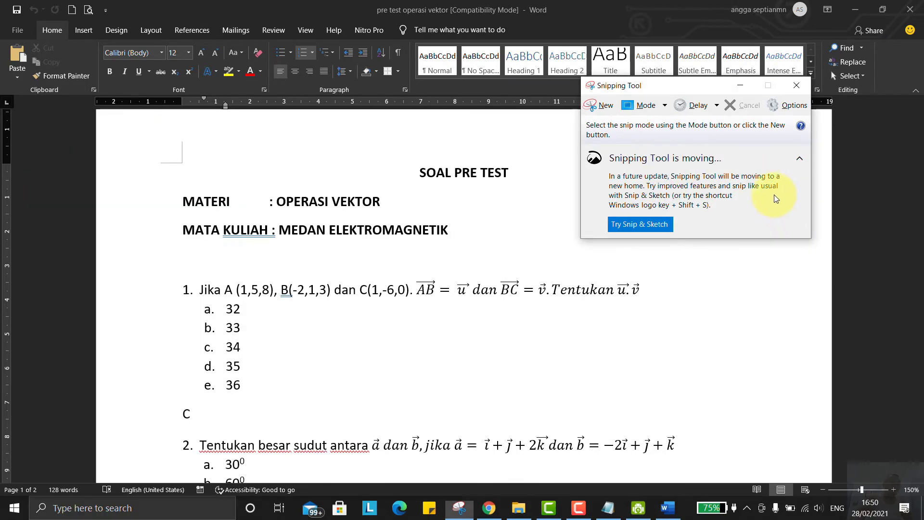
- Capture a new snip of question 1's full sentence, from "Jika A (1,5,8)" to the u.v vector product, without its number
{"action": "left_click_drag", "start_coordinate": [676, 82], "coordinate": [697, 102]}
{"action": "left_click", "coordinate": [621, 130]}
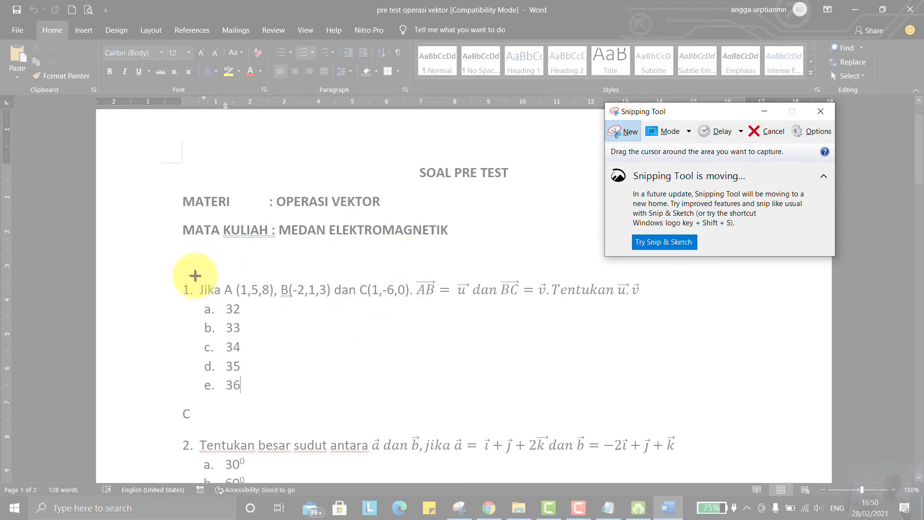
{"action": "left_click_drag", "start_coordinate": [195, 276], "coordinate": [648, 301]}
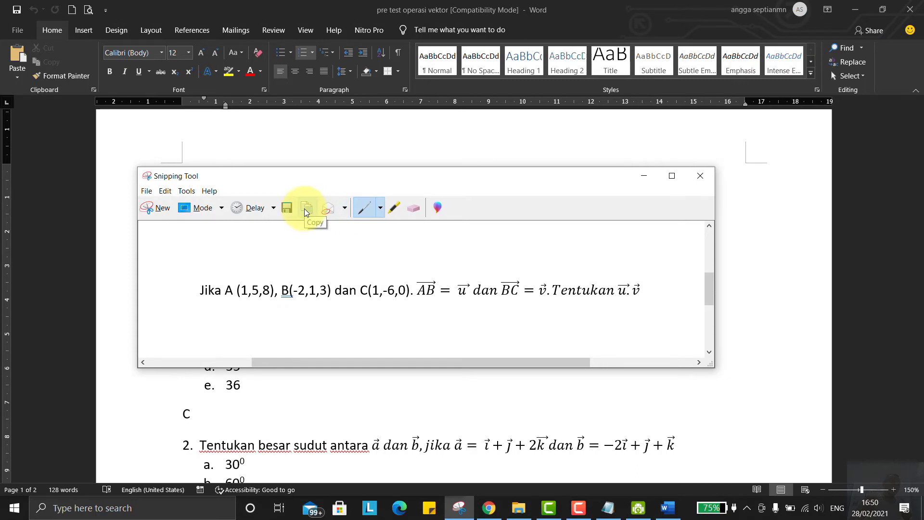
- Switch to the browser, paste the snip of question 1 into the question text and delete the "1 + 1 = ...." line above it
{"action": "left_click", "coordinate": [490, 508]}
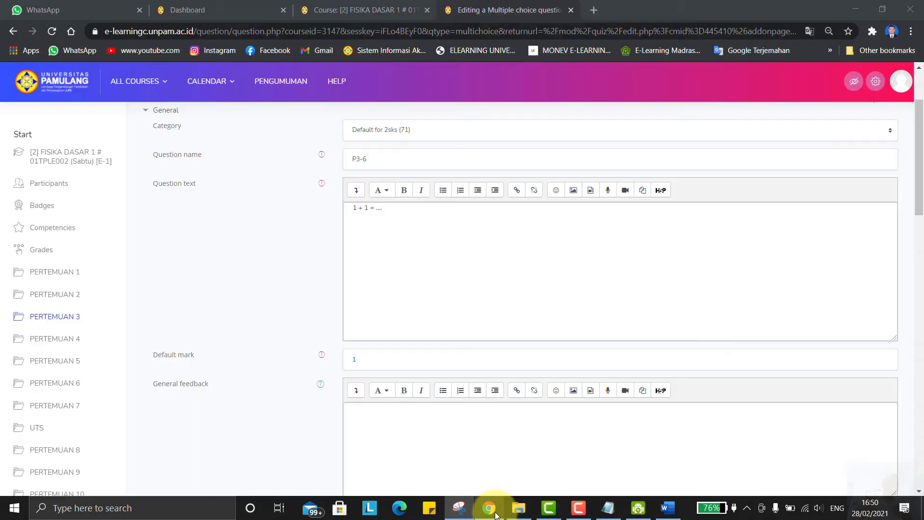
{"action": "left_click", "coordinate": [440, 221]}
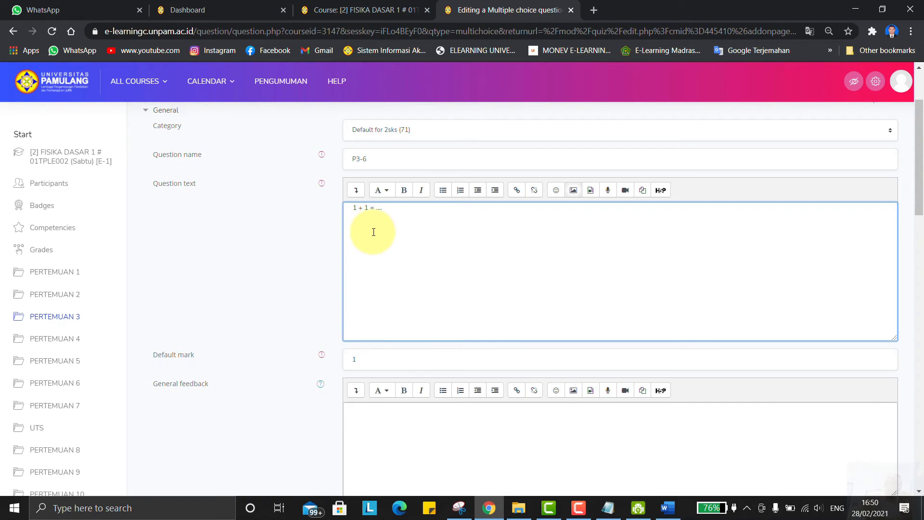
{"action": "key", "text": "ctrl+v"}
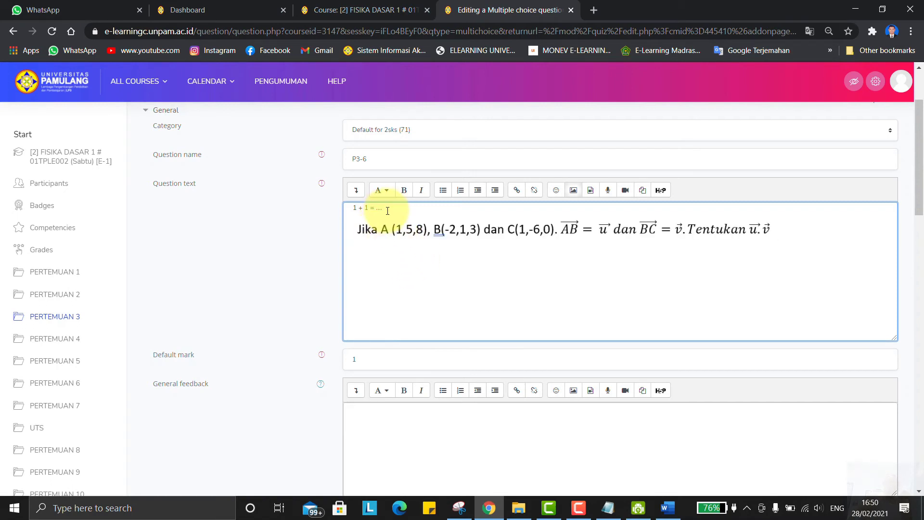
{"action": "left_click_drag", "start_coordinate": [387, 208], "coordinate": [349, 207]}
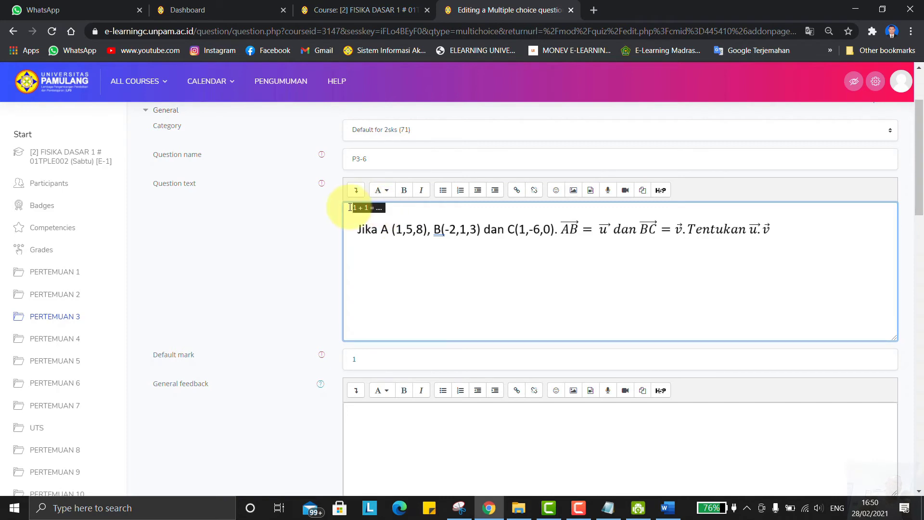
{"action": "key", "text": "BackSpace"}
{"action": "key", "text": "Delete"}
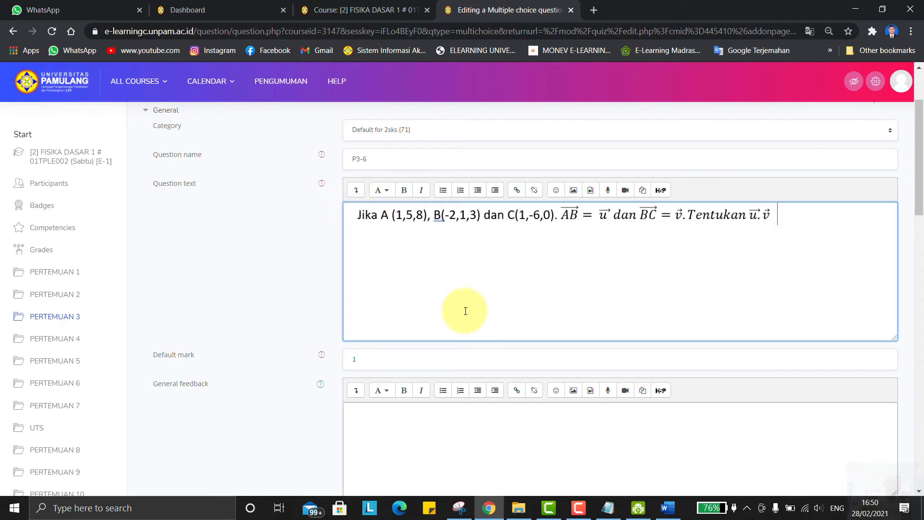
- Replace the answer text of Choice 1 with the pasted snip and enlarge its box until the whole image shows
{"action": "scroll", "coordinate": [465, 314], "scroll_direction": "down", "scroll_amount": 10}
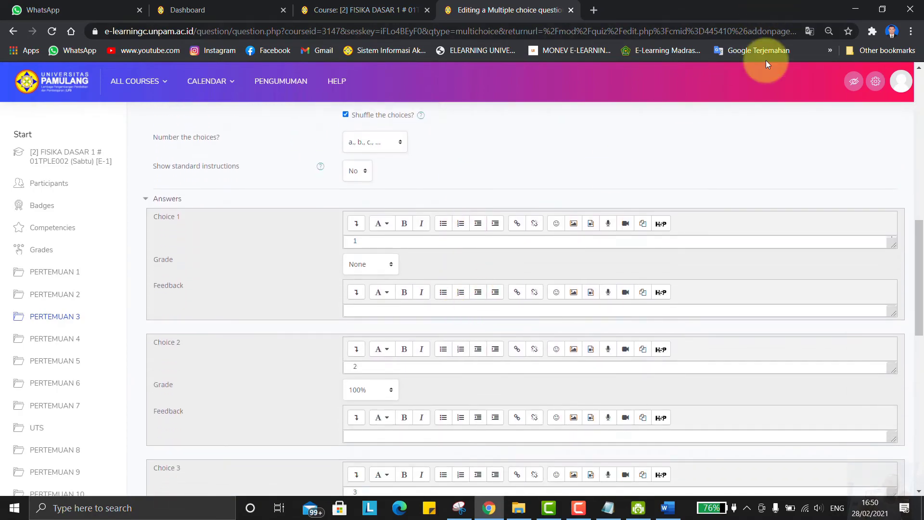
{"action": "left_click_drag", "start_coordinate": [769, 7], "coordinate": [592, 1]}
{"action": "left_click_drag", "start_coordinate": [404, 243], "coordinate": [320, 247]}
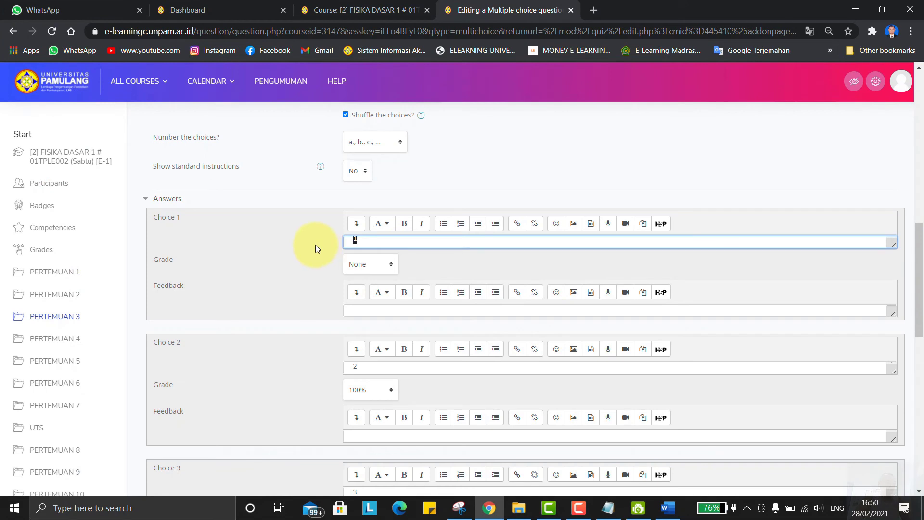
{"action": "key", "text": "ctrl+v"}
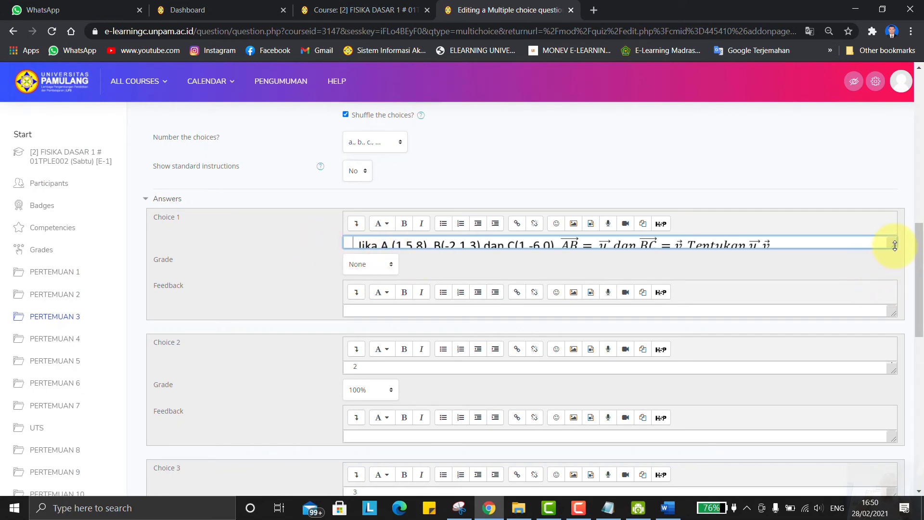
{"action": "left_click_drag", "start_coordinate": [895, 246], "coordinate": [897, 291]}
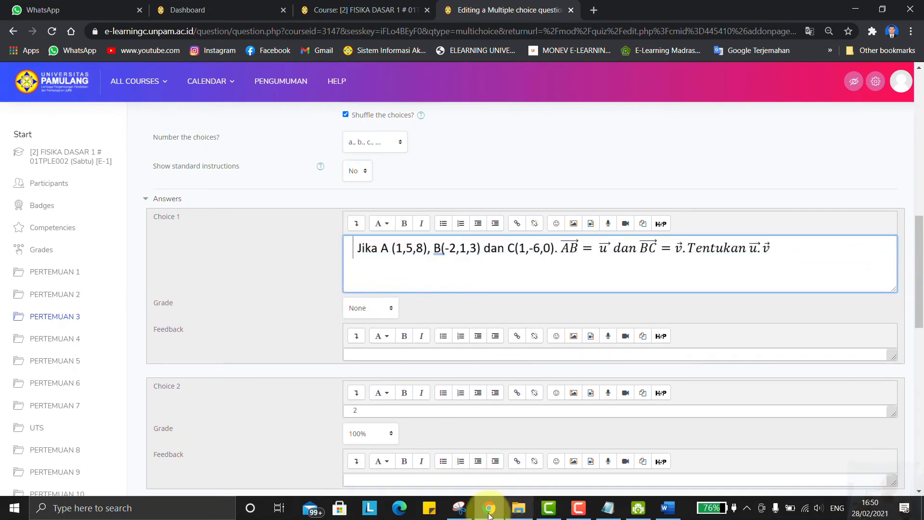
{"action": "mouse_move", "coordinate": [461, 514]}
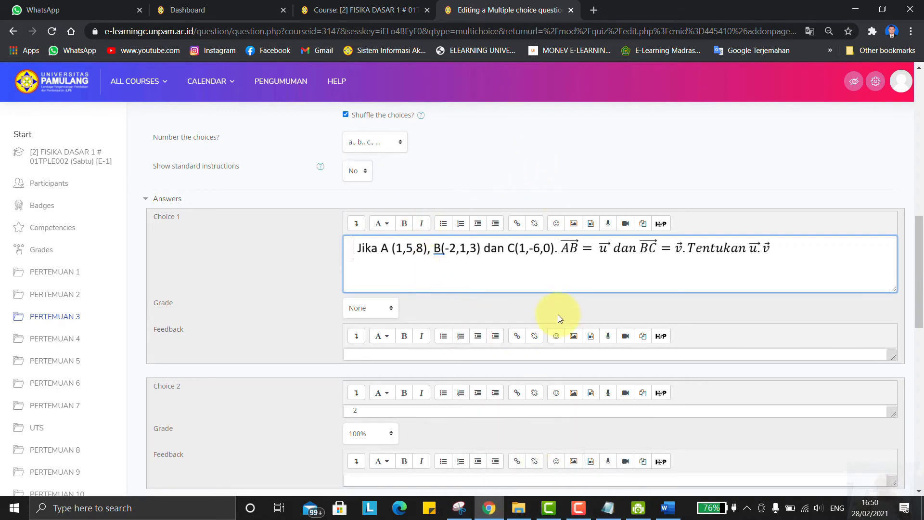
{"action": "scroll", "coordinate": [548, 477], "scroll_direction": "up", "scroll_amount": 3}
{"action": "scroll", "coordinate": [480, 161], "scroll_direction": "up", "scroll_amount": 5}
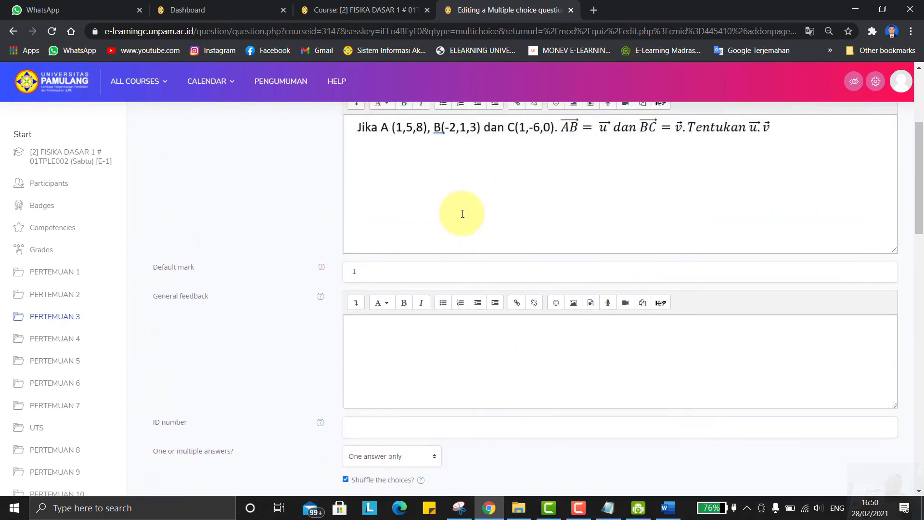
{"action": "left_click", "coordinate": [460, 505]}
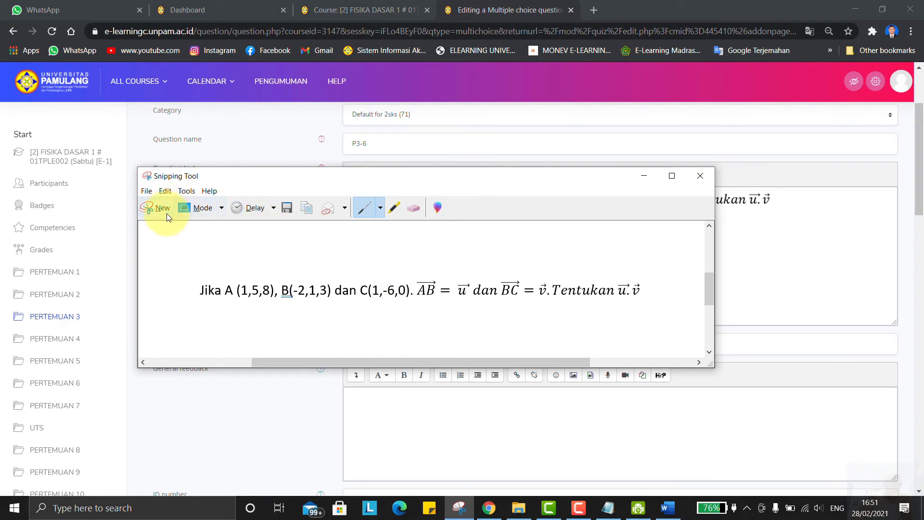
{"action": "left_click", "coordinate": [643, 175]}
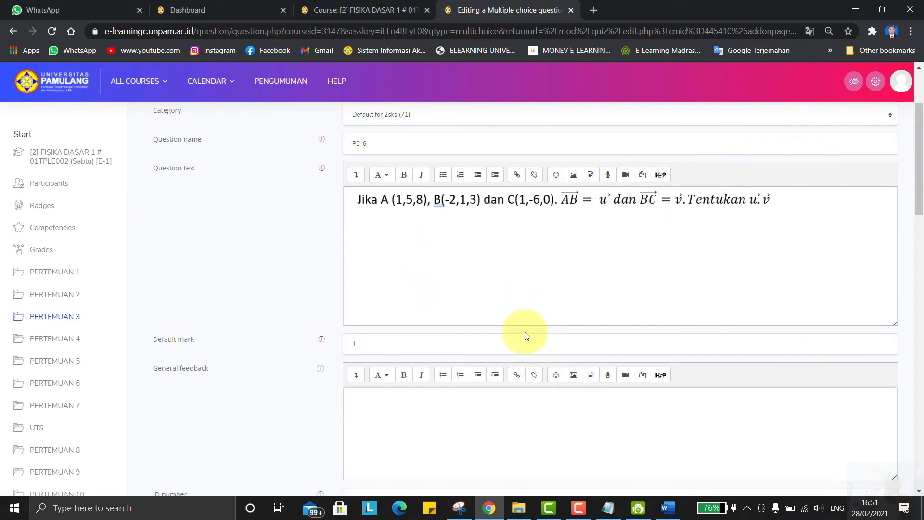
- Save the changes to the P3-6 question and set its mark in the quiz to 20
{"action": "scroll", "coordinate": [526, 334], "scroll_direction": "down", "scroll_amount": 20}
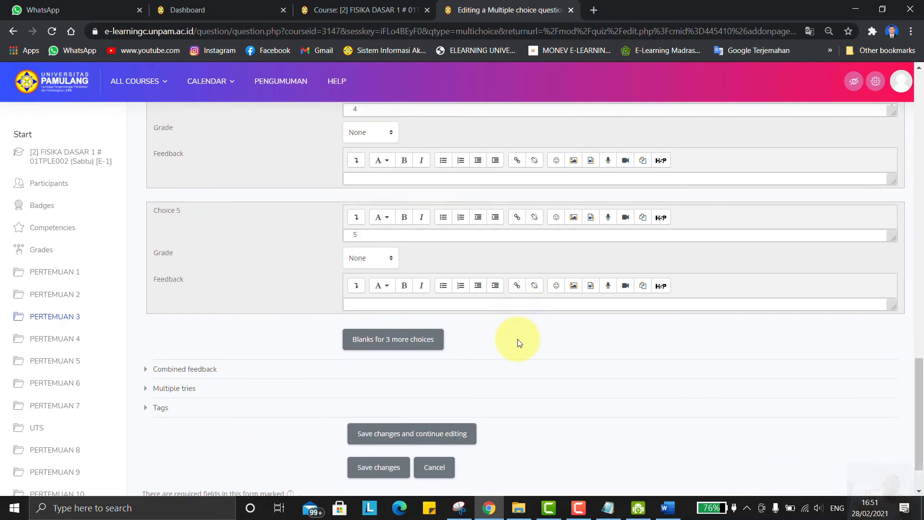
{"action": "scroll", "coordinate": [517, 339], "scroll_direction": "down", "scroll_amount": 2}
{"action": "left_click", "coordinate": [389, 409]}
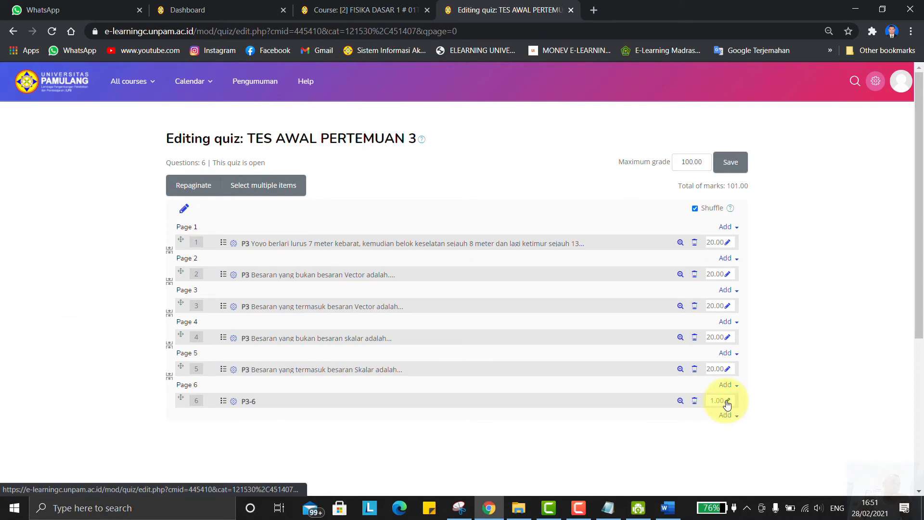
{"action": "left_click", "coordinate": [727, 402]}
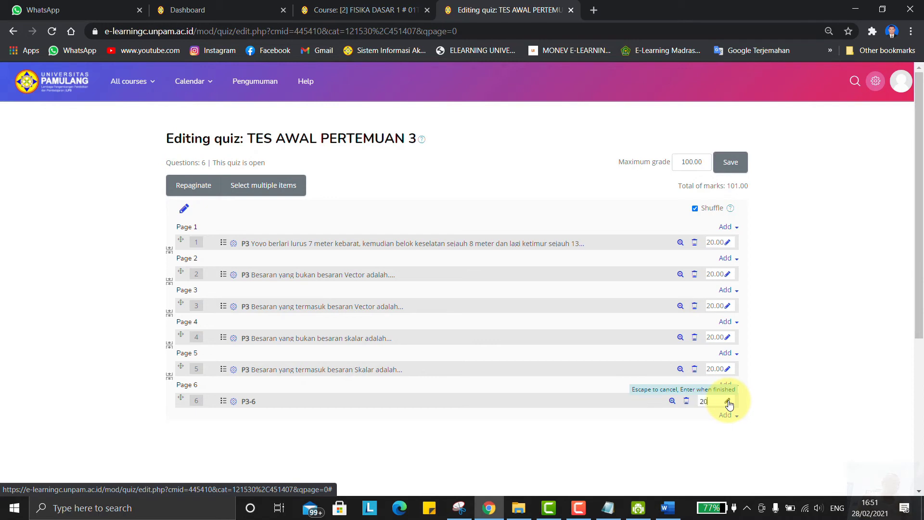
{"action": "key", "text": "Return"}
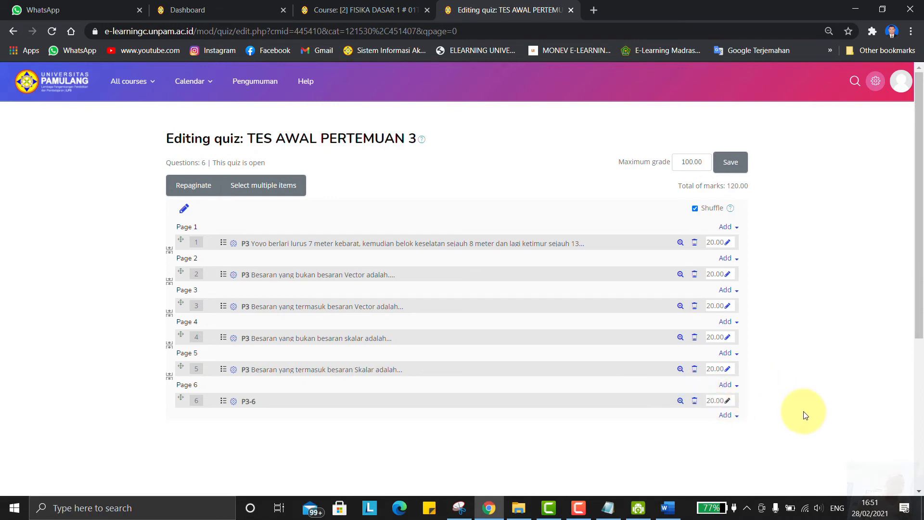
- Preview the P3-6 question to check its pasted images, dismissing the translation prompt, and close the preview
{"action": "left_click", "coordinate": [680, 401]}
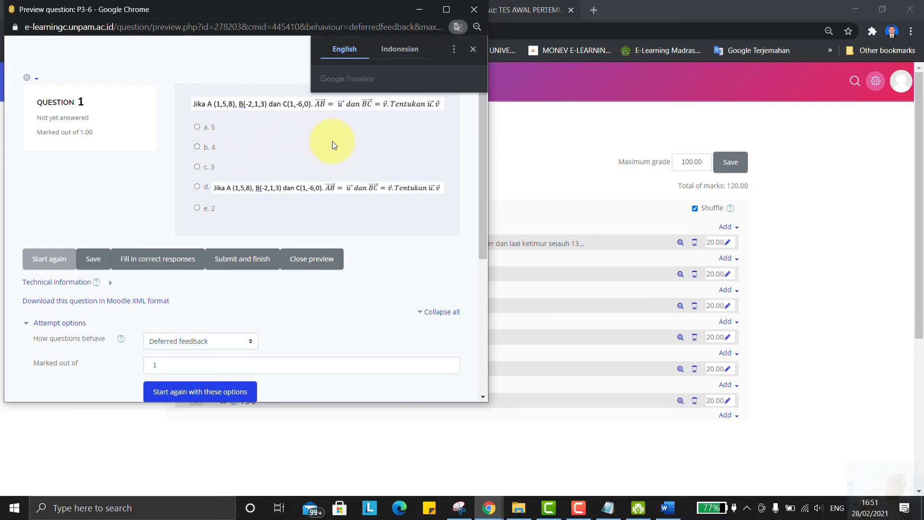
{"action": "left_click", "coordinate": [473, 49]}
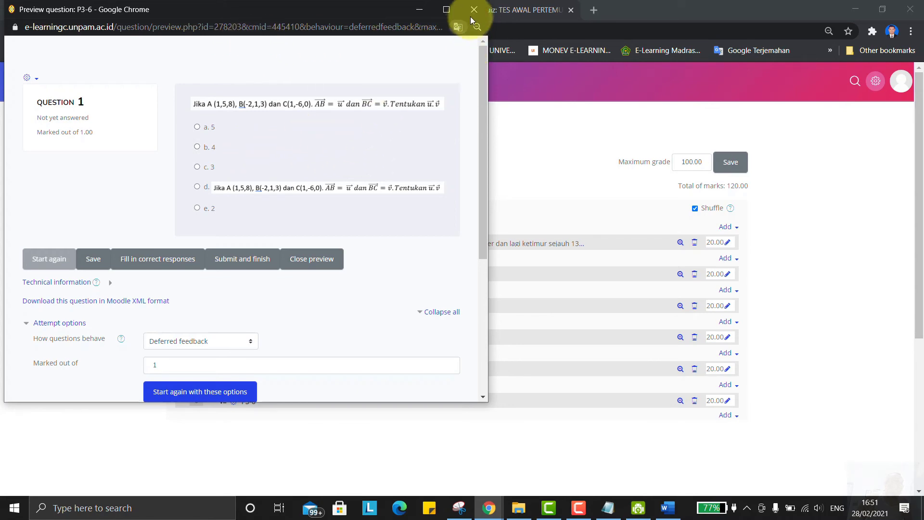
{"action": "left_click", "coordinate": [470, 14]}
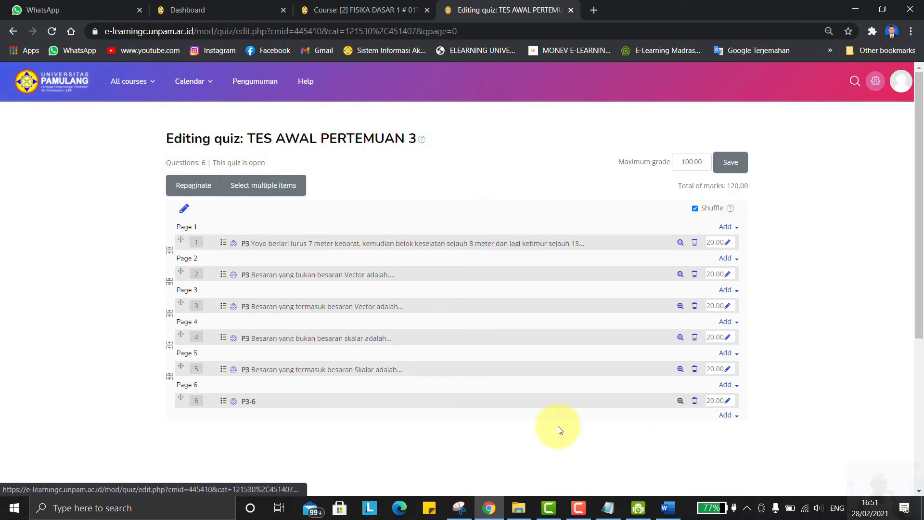
- Remove the P3-6 question from the quiz and confirm the removal
{"action": "left_click", "coordinate": [695, 401]}
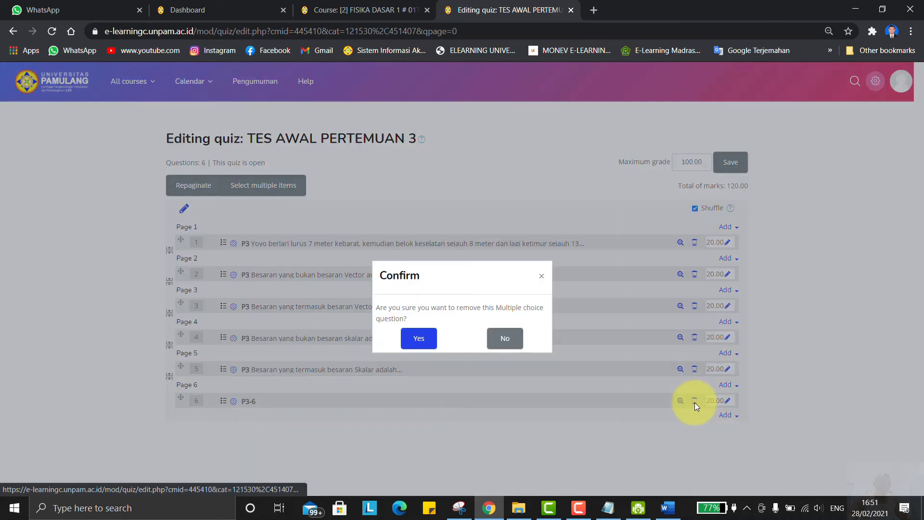
{"action": "left_click", "coordinate": [419, 340]}
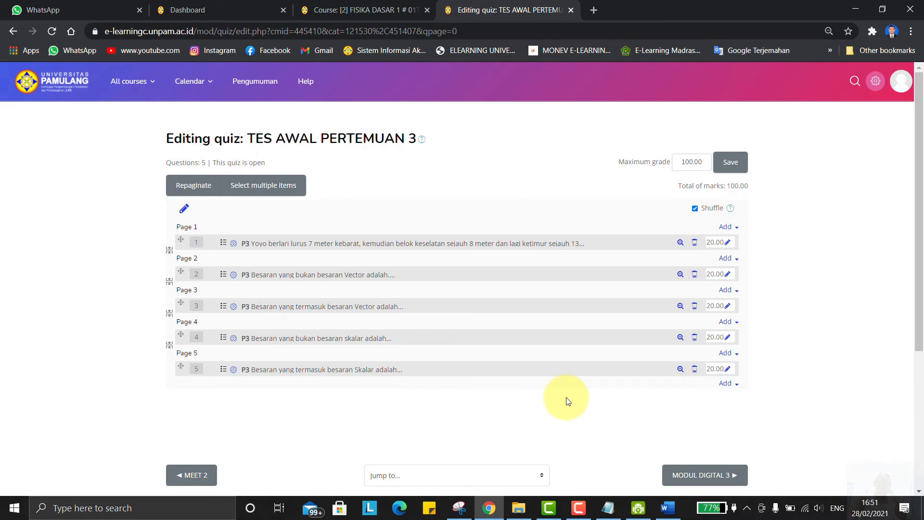
{"action": "scroll", "coordinate": [539, 411], "scroll_direction": "down", "scroll_amount": 2}
{"action": "scroll", "coordinate": [540, 412], "scroll_direction": "up", "scroll_amount": 1}
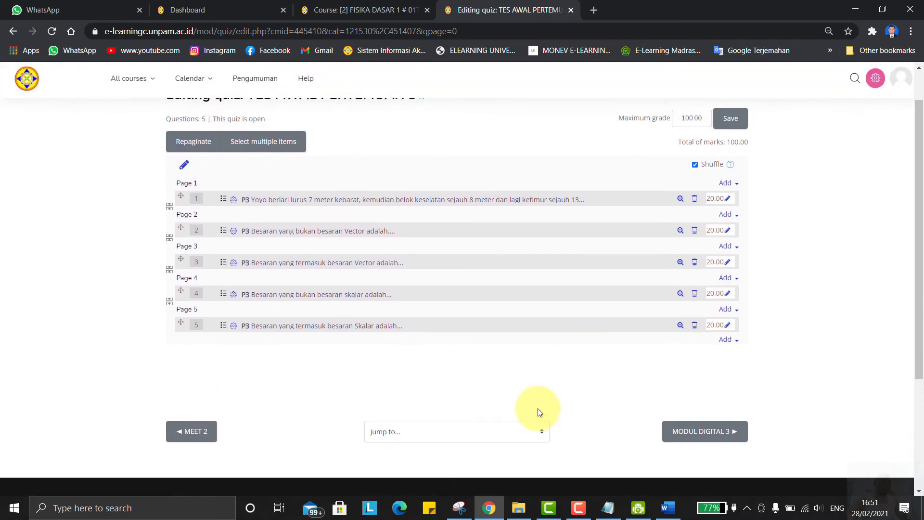
{"action": "scroll", "coordinate": [539, 411], "scroll_direction": "up", "scroll_amount": 1}
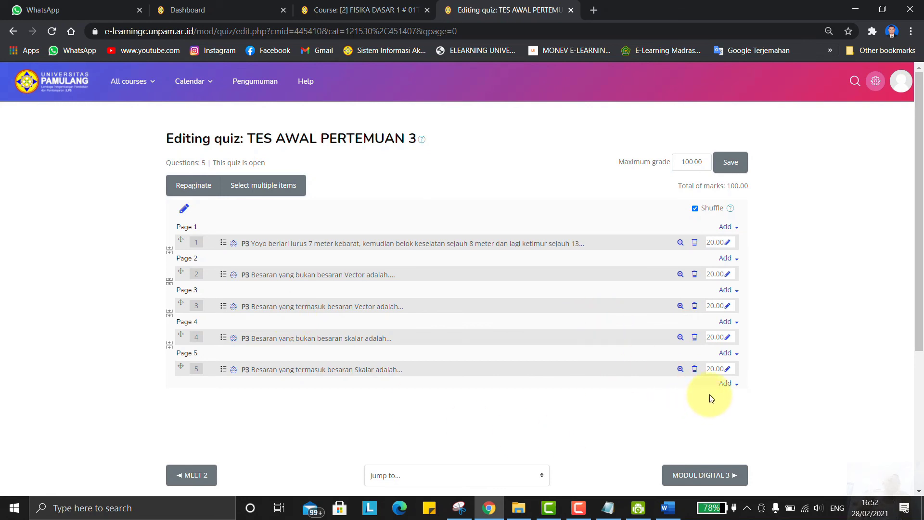
- Try to add the four P3 questions from the second page of the question bank to the end of the quiz
{"action": "left_click", "coordinate": [722, 384]}
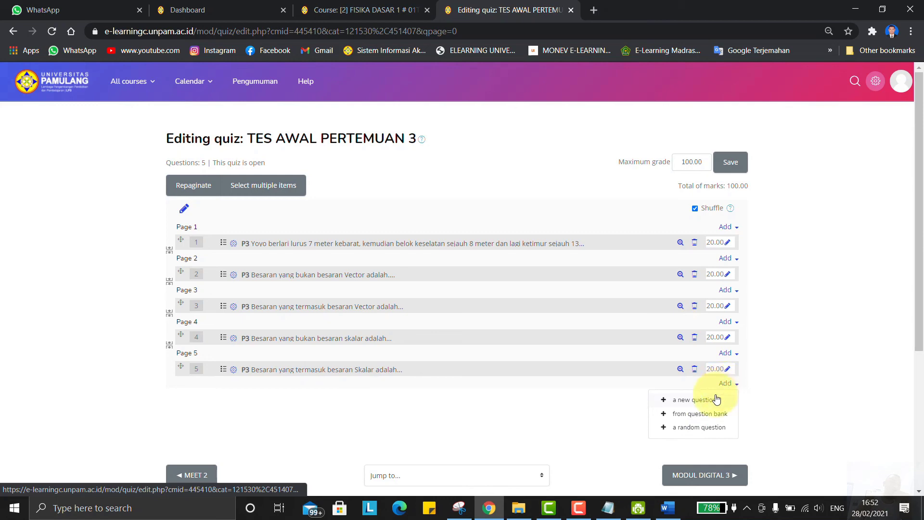
{"action": "left_click", "coordinate": [688, 414]}
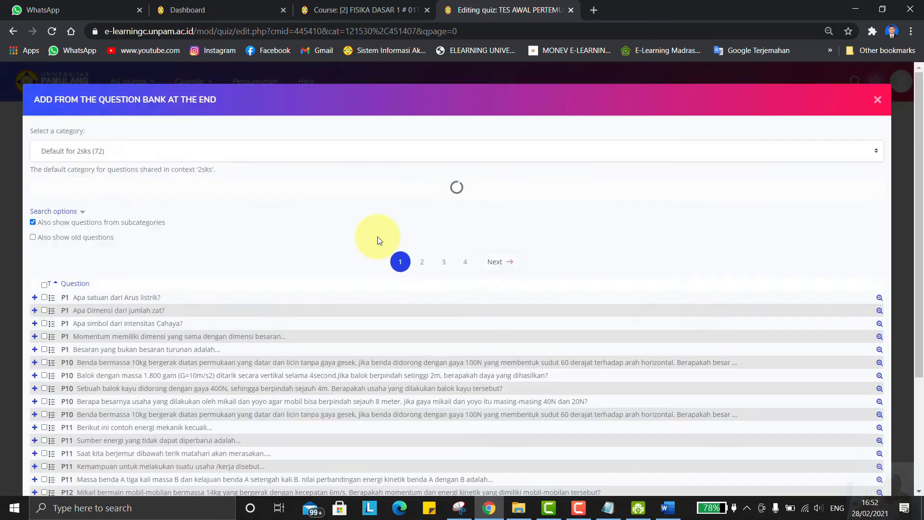
{"action": "scroll", "coordinate": [160, 348], "scroll_direction": "down", "scroll_amount": 3}
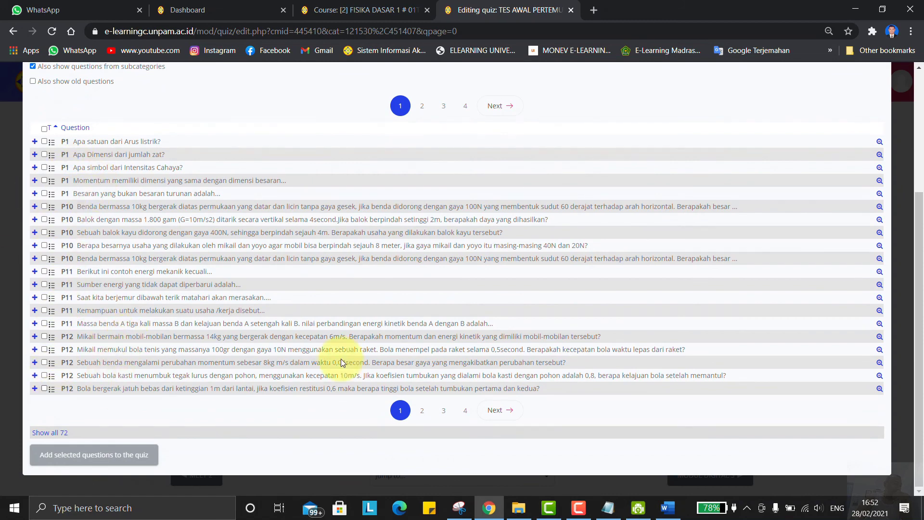
{"action": "left_click", "coordinate": [421, 106]}
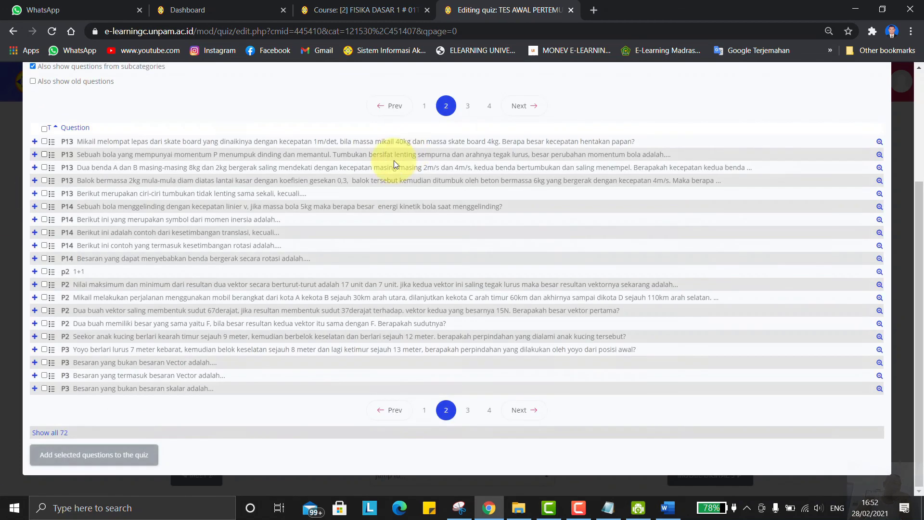
{"action": "scroll", "coordinate": [64, 179], "scroll_direction": "up", "scroll_amount": 1}
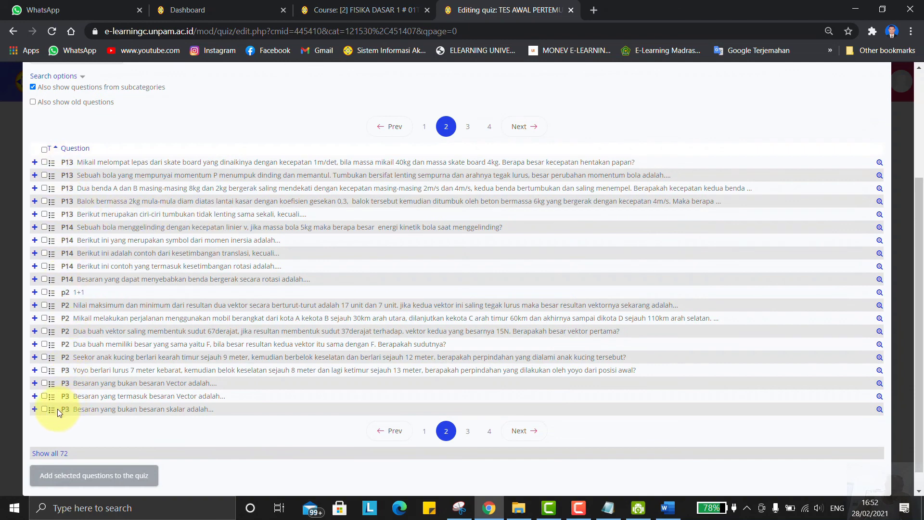
{"action": "left_click", "coordinate": [44, 370]}
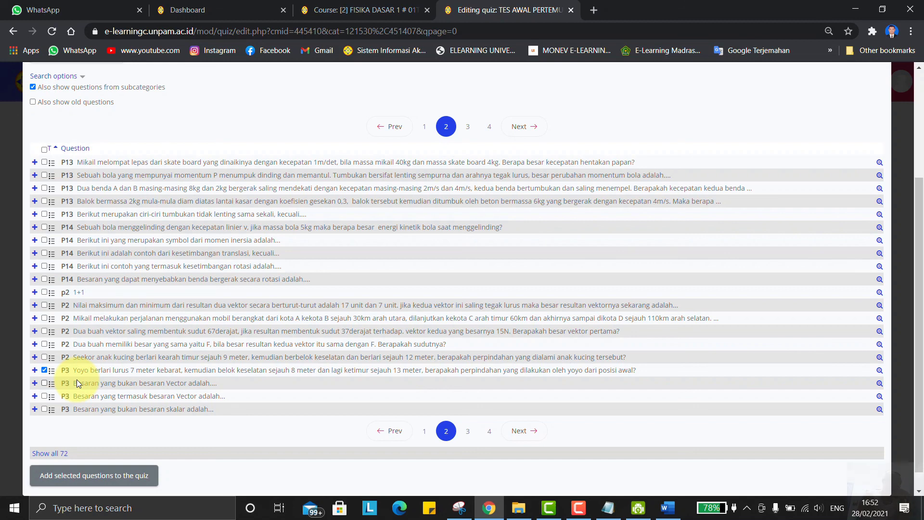
{"action": "left_click", "coordinate": [77, 384]}
{"action": "left_click", "coordinate": [76, 397]}
{"action": "left_click", "coordinate": [76, 409]}
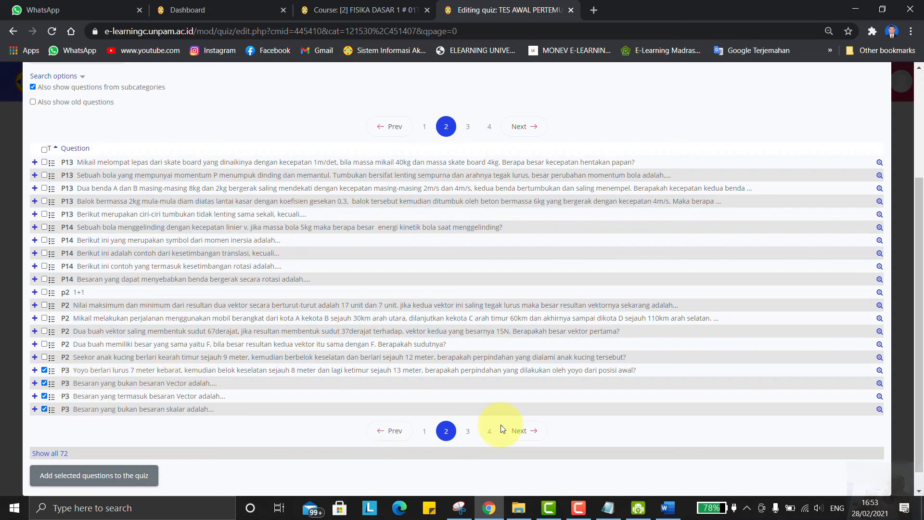
{"action": "left_click", "coordinate": [63, 475]}
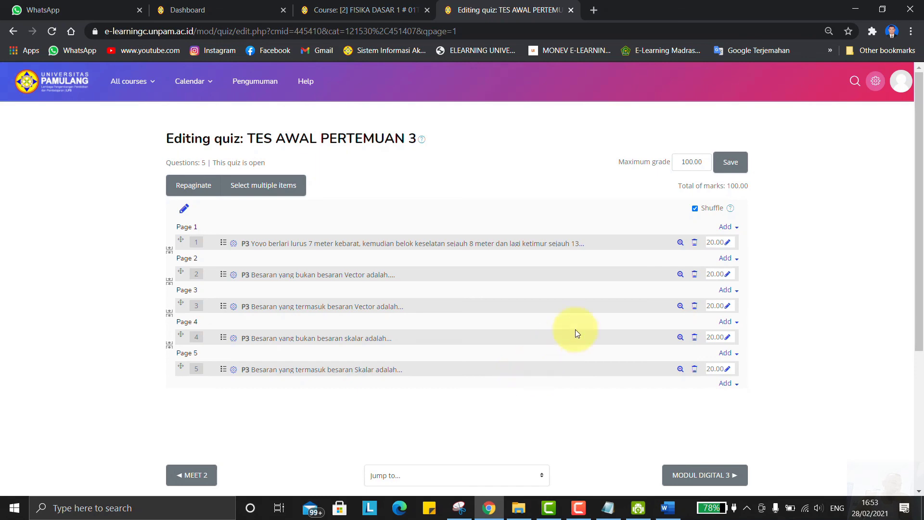
{"action": "scroll", "coordinate": [553, 378], "scroll_direction": "down", "scroll_amount": 4}
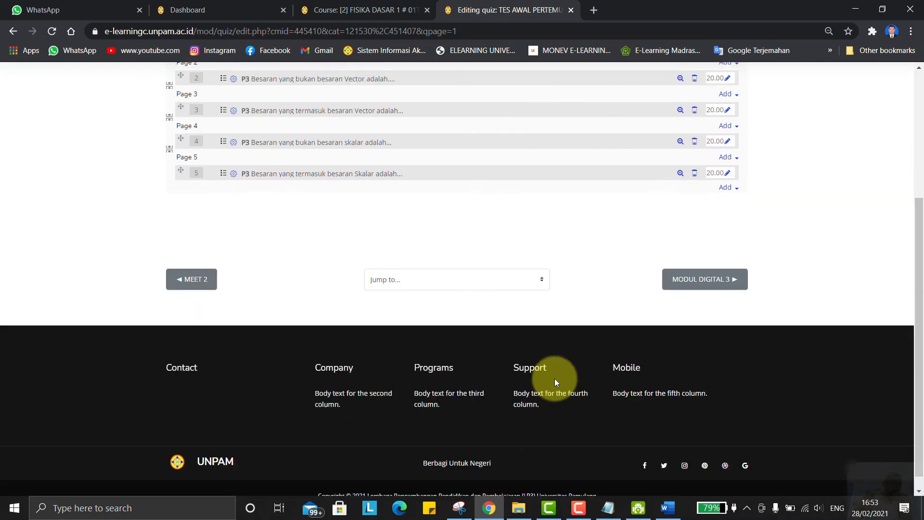
{"action": "scroll", "coordinate": [554, 378], "scroll_direction": "up", "scroll_amount": 5}
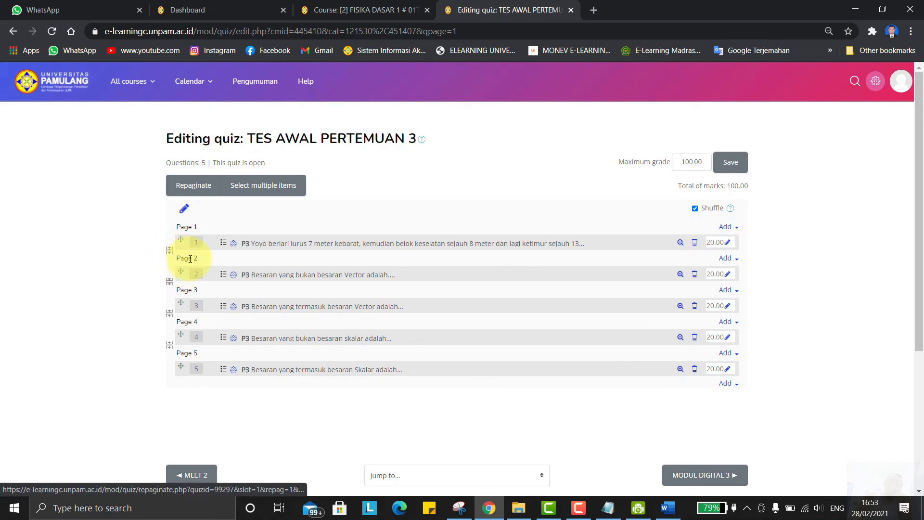
- Add the P13 question beginning "Mikail melompat lepas dari skate board" from the question bank to the end of the quiz
{"action": "left_click", "coordinate": [727, 387]}
{"action": "left_click", "coordinate": [688, 410]}
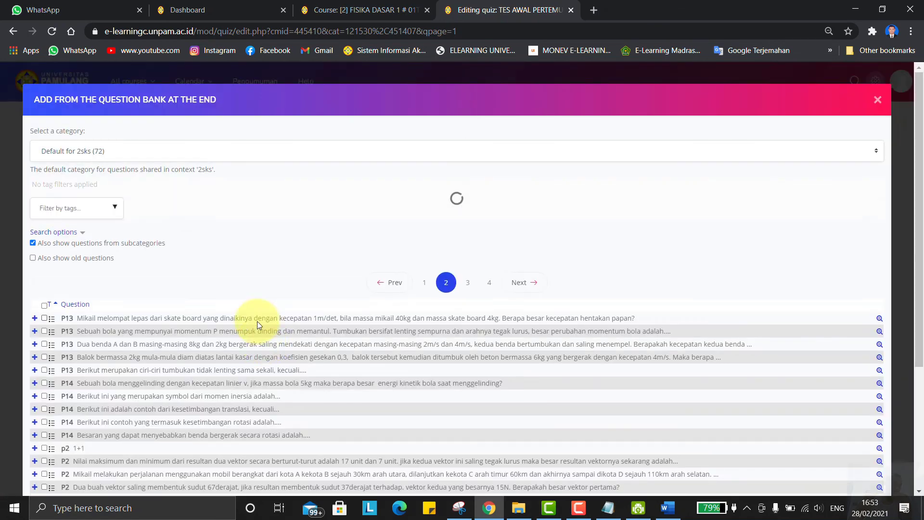
{"action": "left_click", "coordinate": [45, 319]}
{"action": "scroll", "coordinate": [103, 395], "scroll_direction": "down", "scroll_amount": 4}
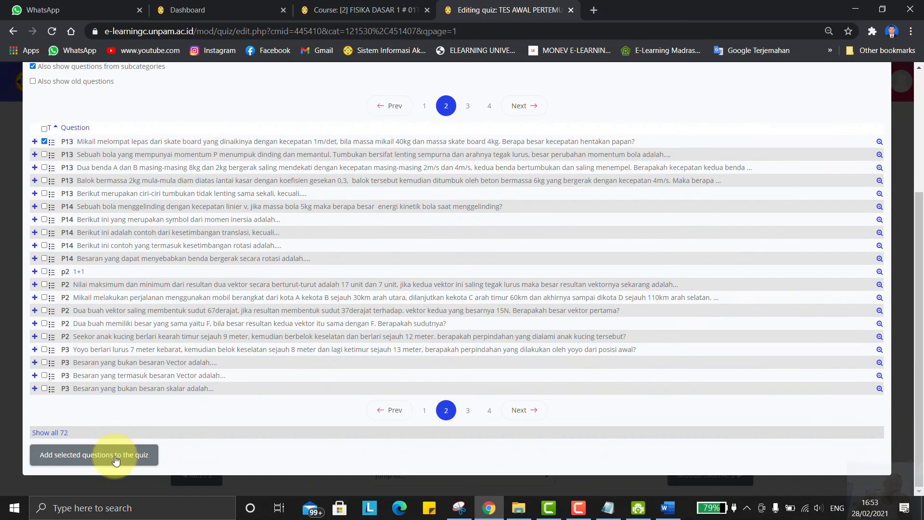
{"action": "left_click", "coordinate": [84, 454]}
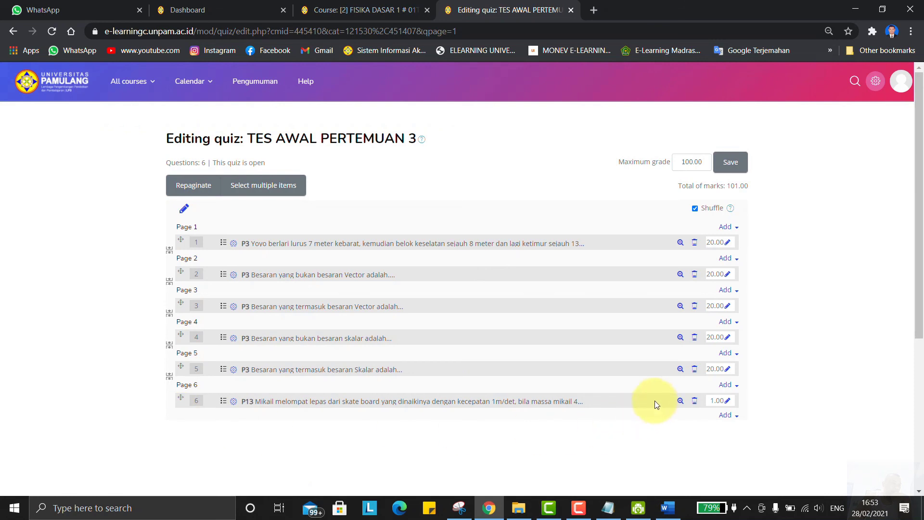
- Remove the P13 skate board question on page 6 from the quiz and confirm the removal
{"action": "left_click", "coordinate": [730, 415]}
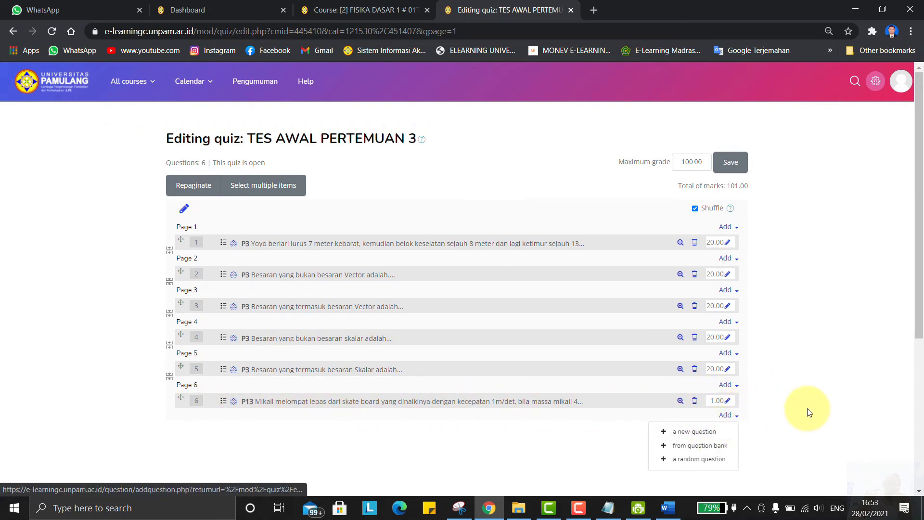
{"action": "left_click", "coordinate": [693, 413]}
{"action": "left_click", "coordinate": [694, 403]}
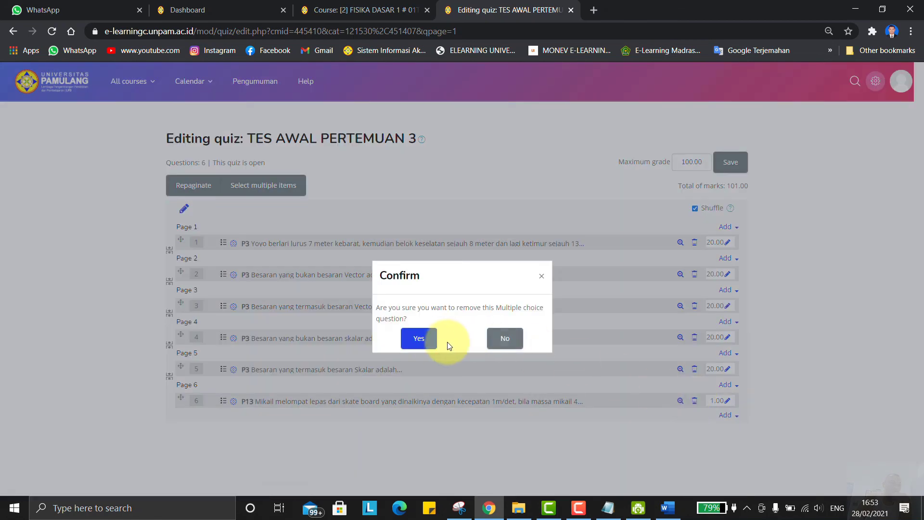
{"action": "left_click", "coordinate": [424, 343]}
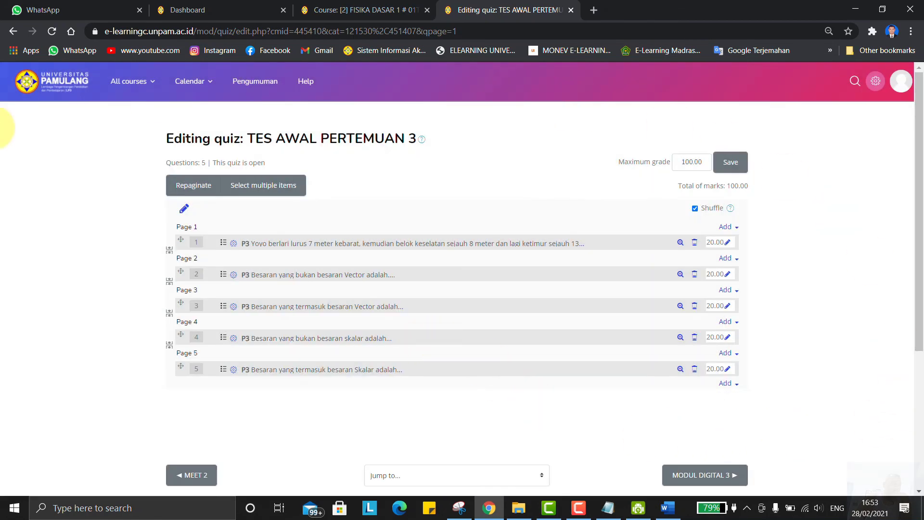